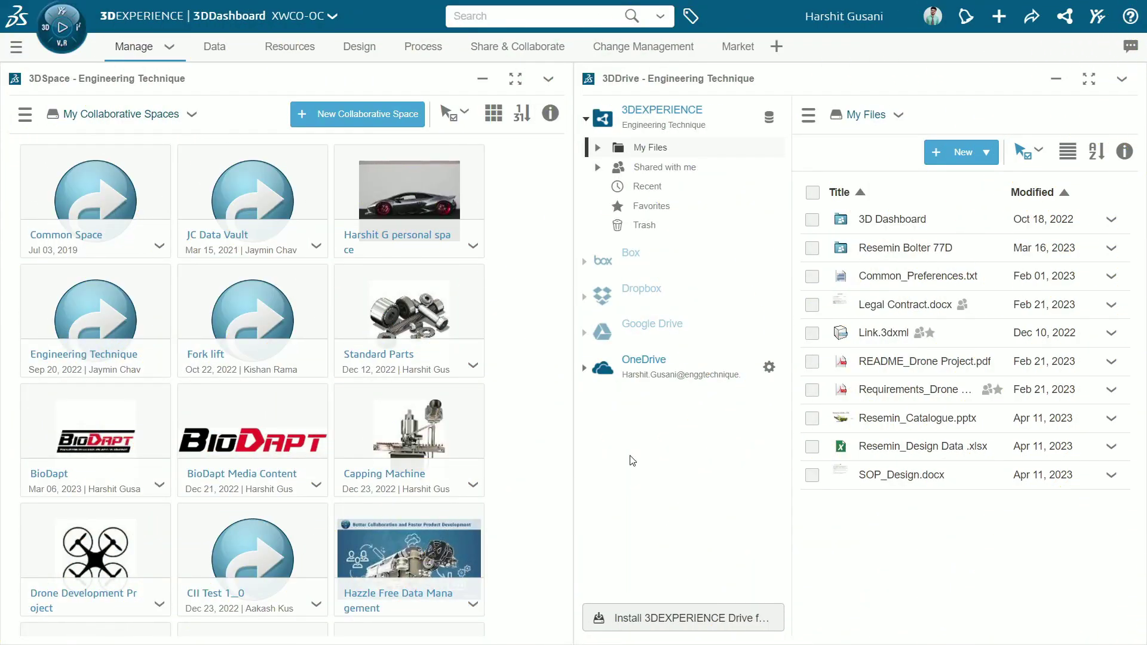
- Maximize the 3DDrive widget, glance at the New menu, and select Requirements_Drone Project.pdf
left_click(1082, 80)
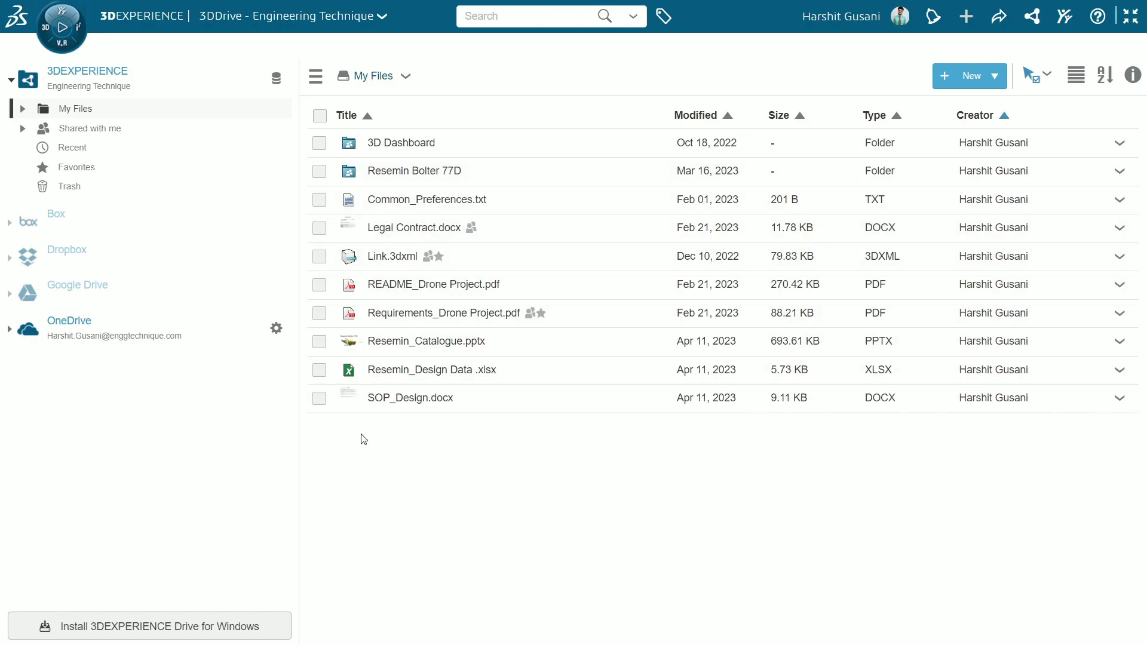
left_click(942, 90)
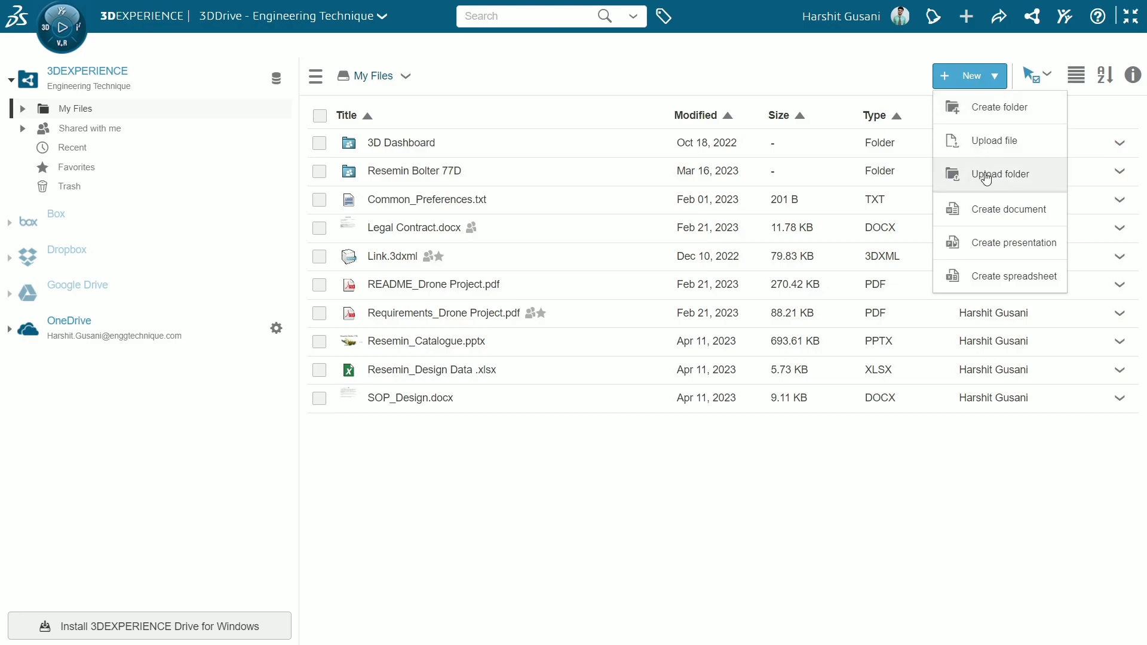
left_click(530, 471)
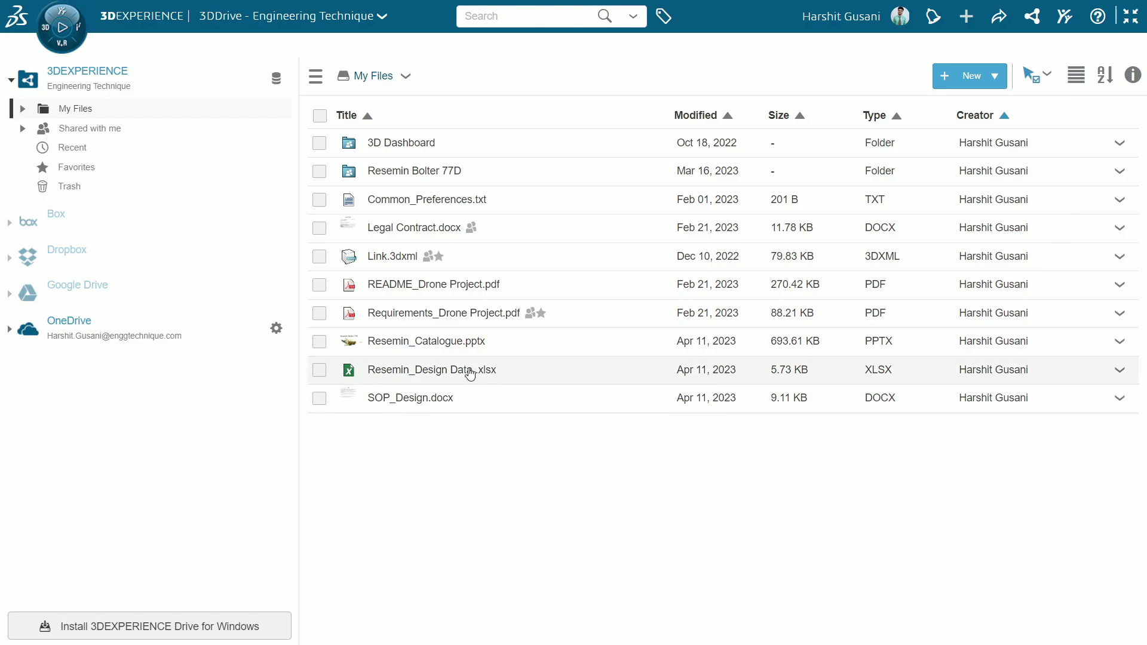
left_click(319, 313)
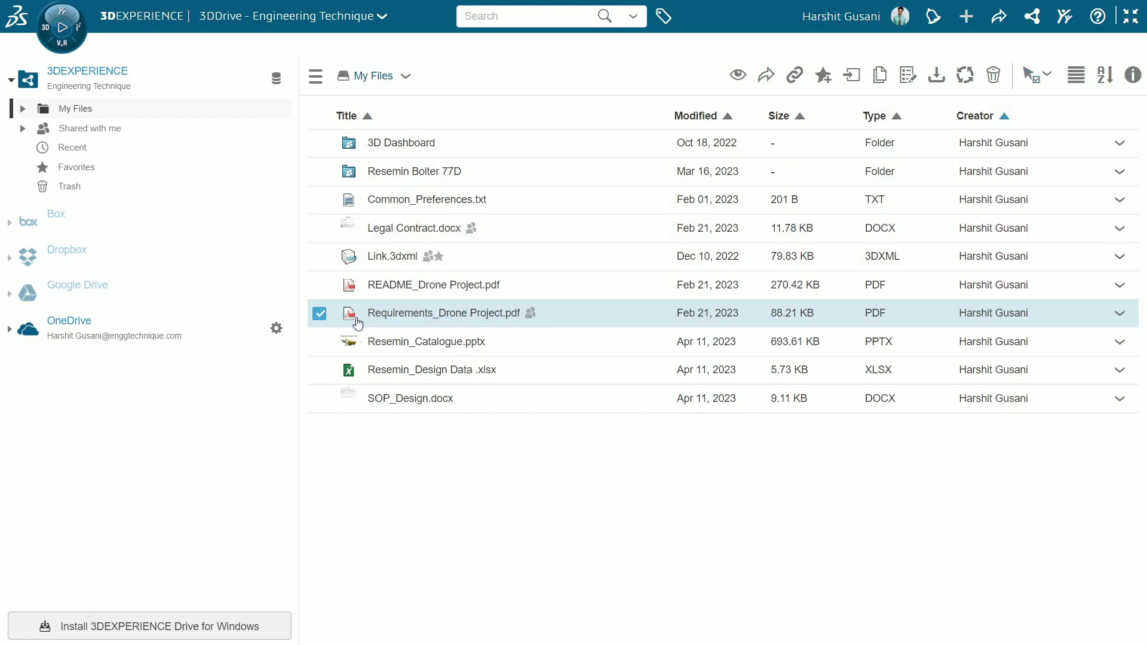
left_click(737, 76)
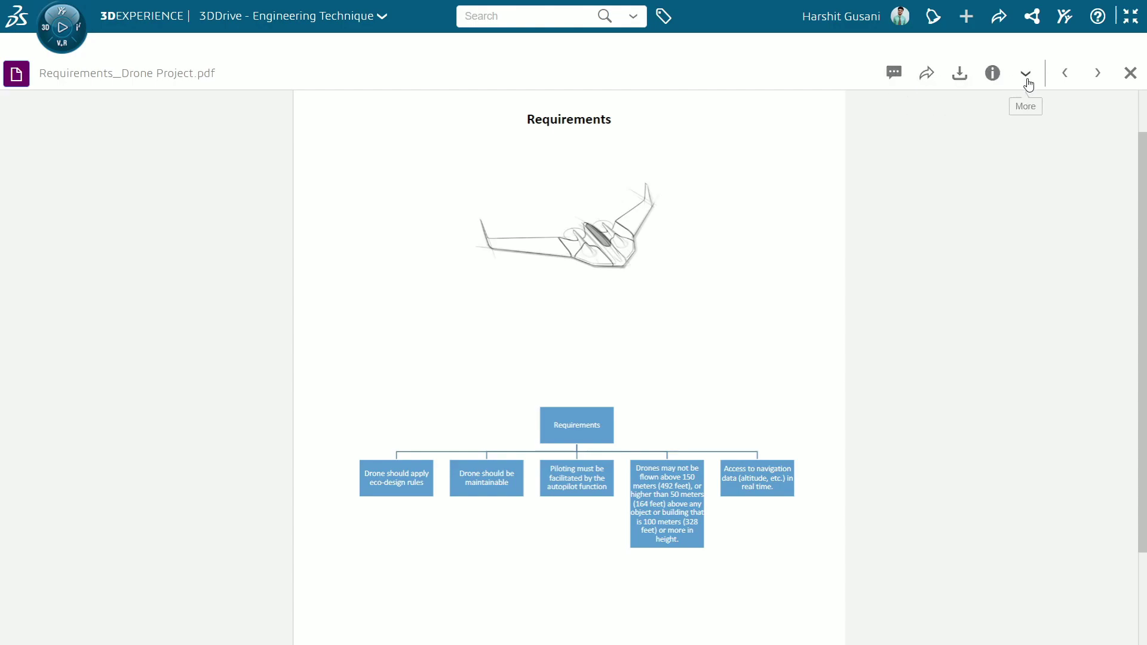
left_click(1131, 73)
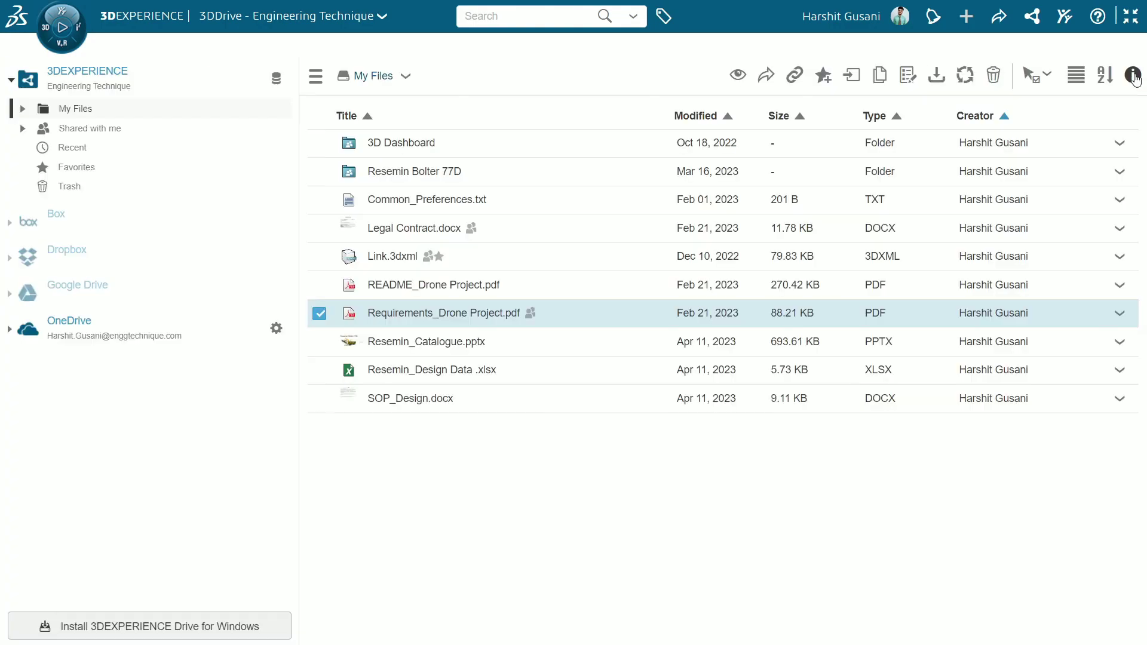
- Share the PDF with a colleague under Can edit
left_click(765, 78)
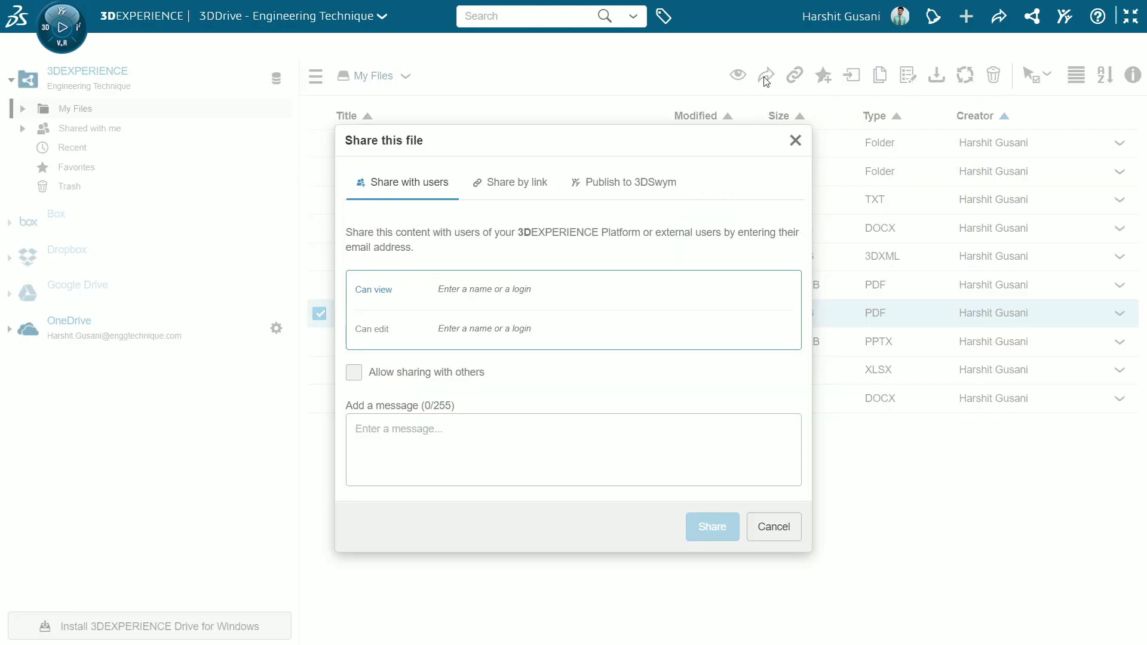
left_click(440, 285)
left_click(449, 334)
type("devesh")
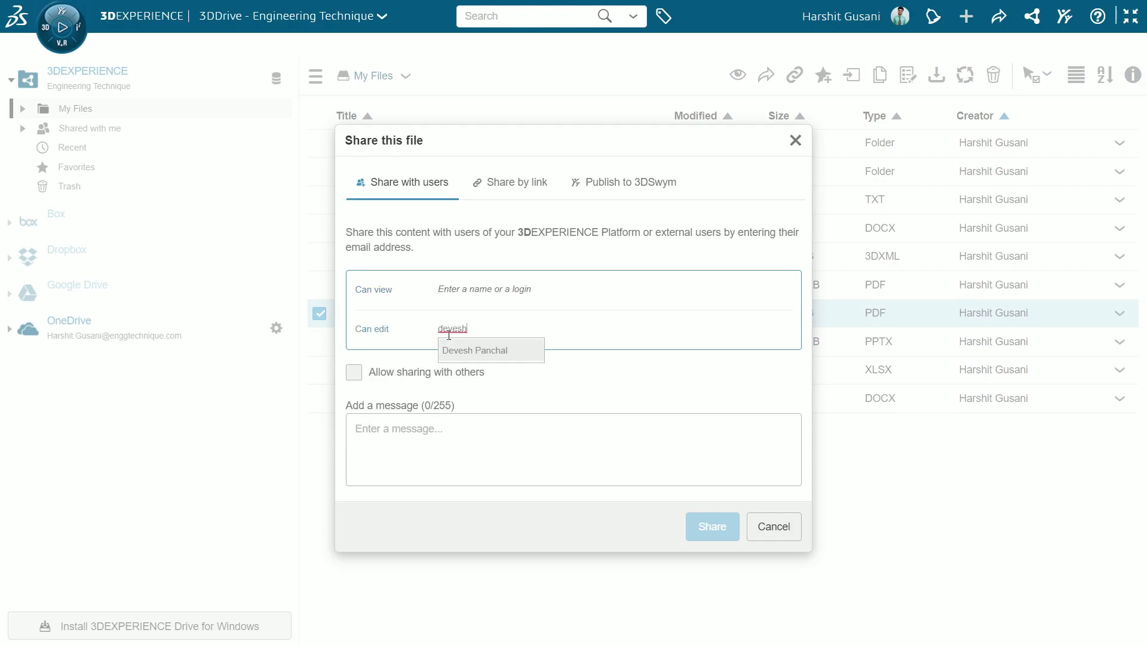
left_click(464, 356)
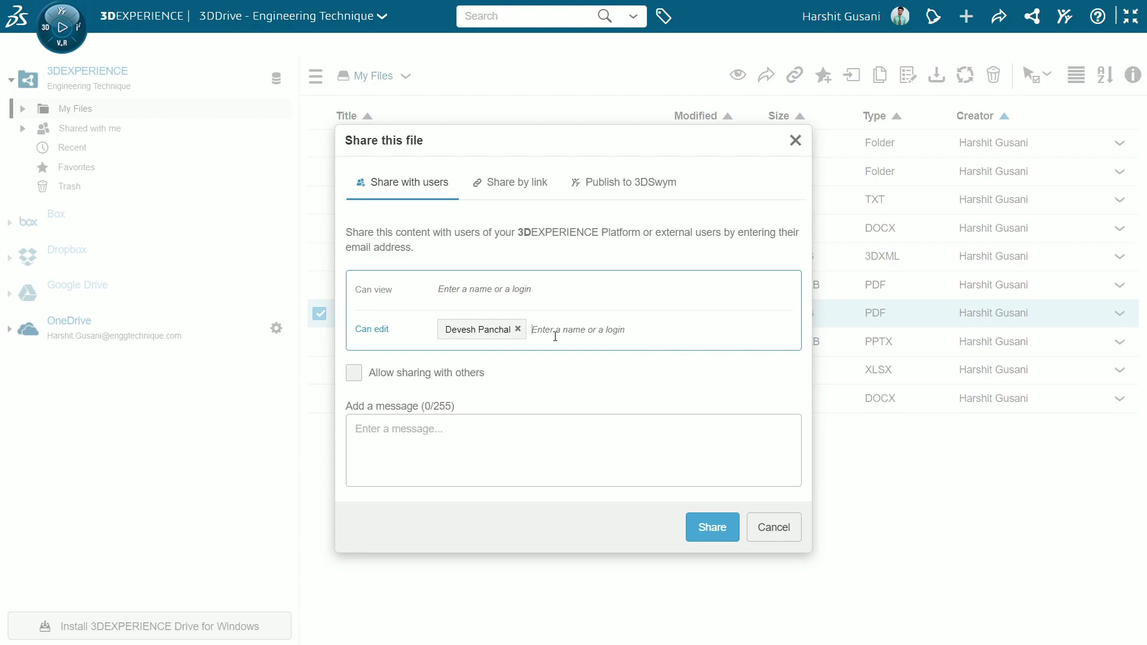
- Allow sharing with others, add the message 'PFA File & Review it.', and show the share-by-link URL
left_click(356, 372)
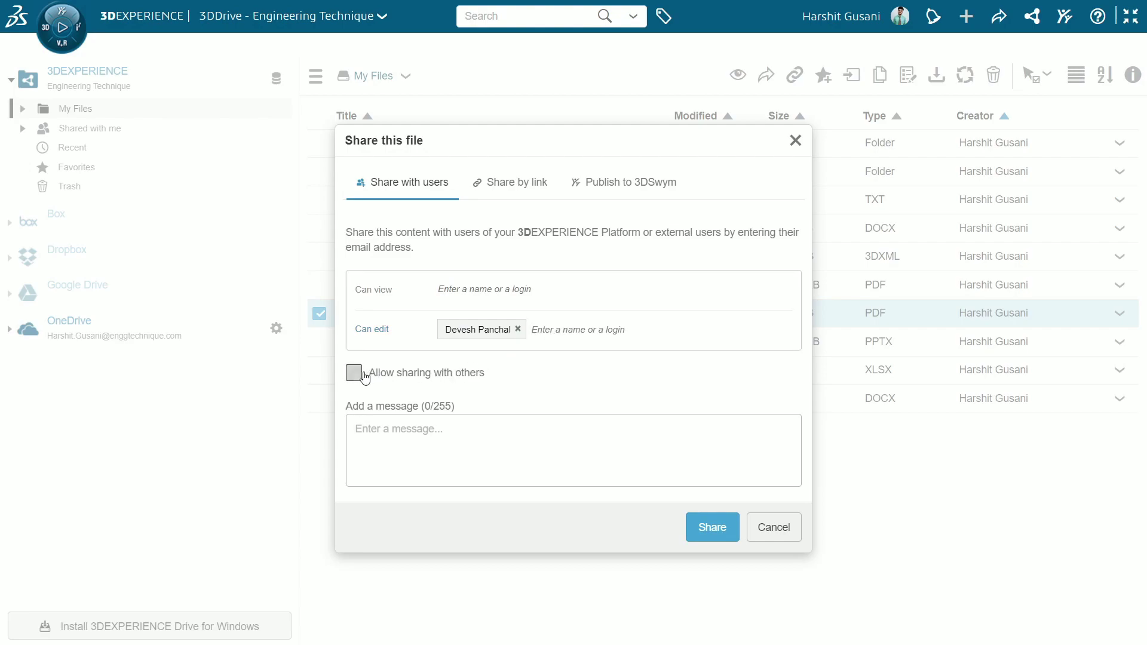
left_click(449, 420)
type("PFA File & Review it.")
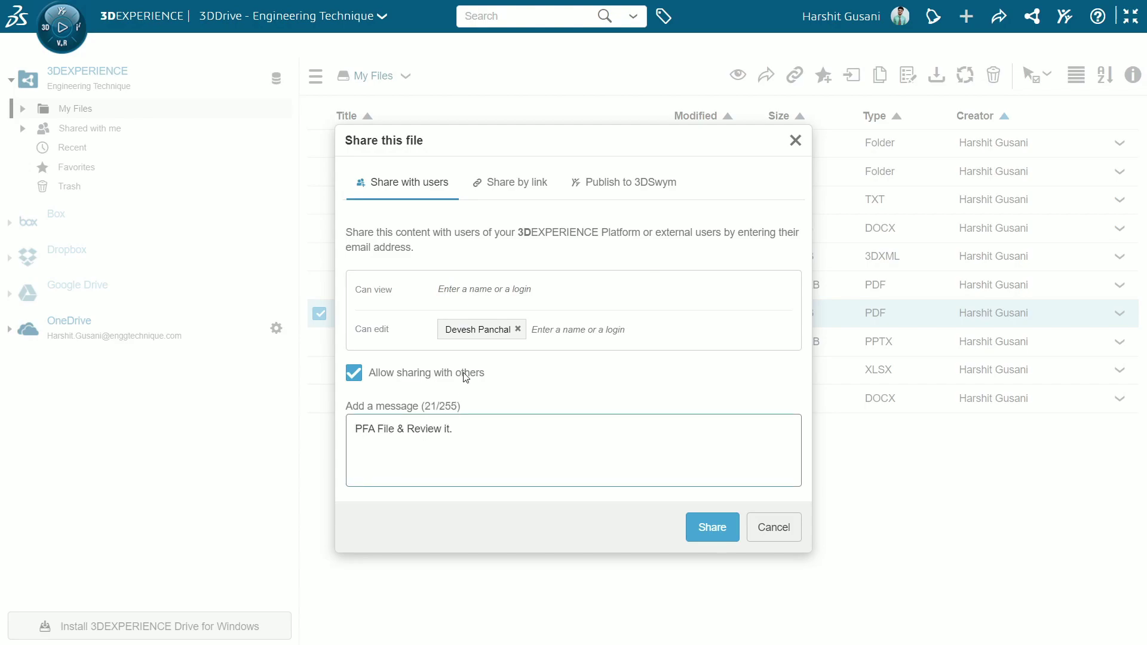
left_click(519, 184)
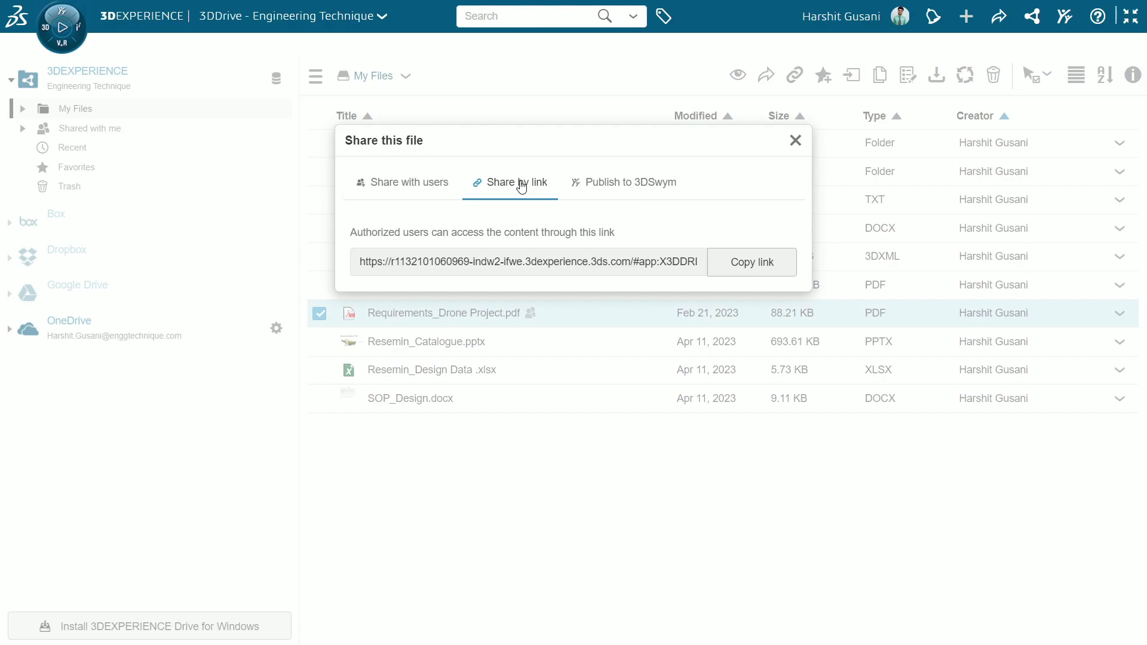
- Publish to 3DSwym as Media in the Resemin Project community, pasting the review message as description
left_click(600, 190)
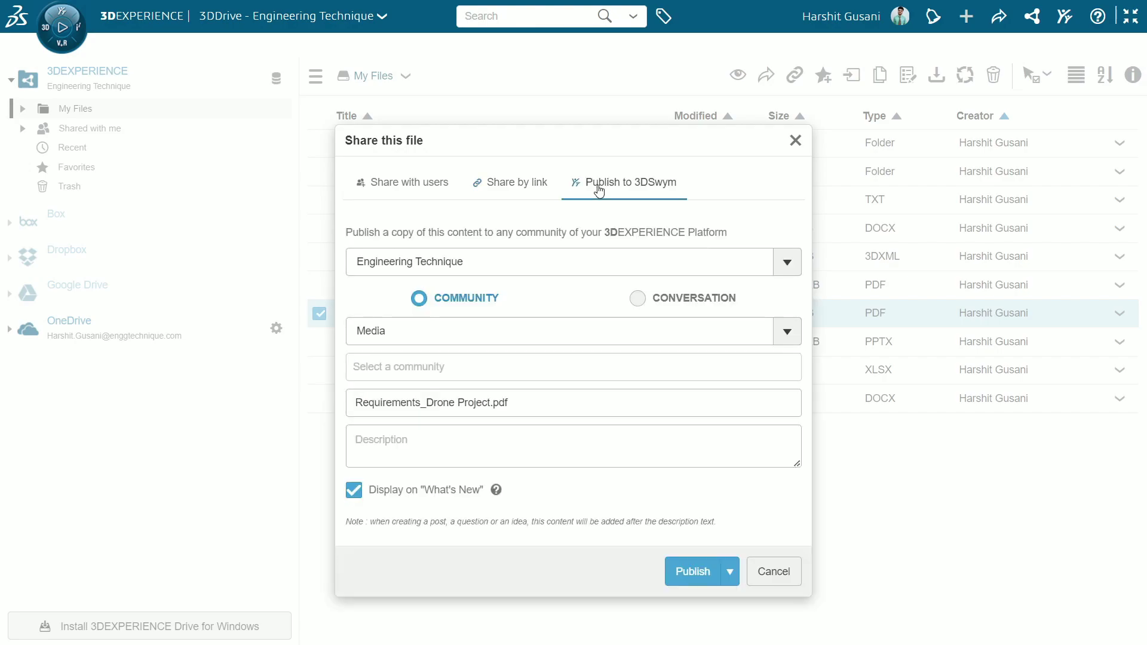
left_click(468, 332)
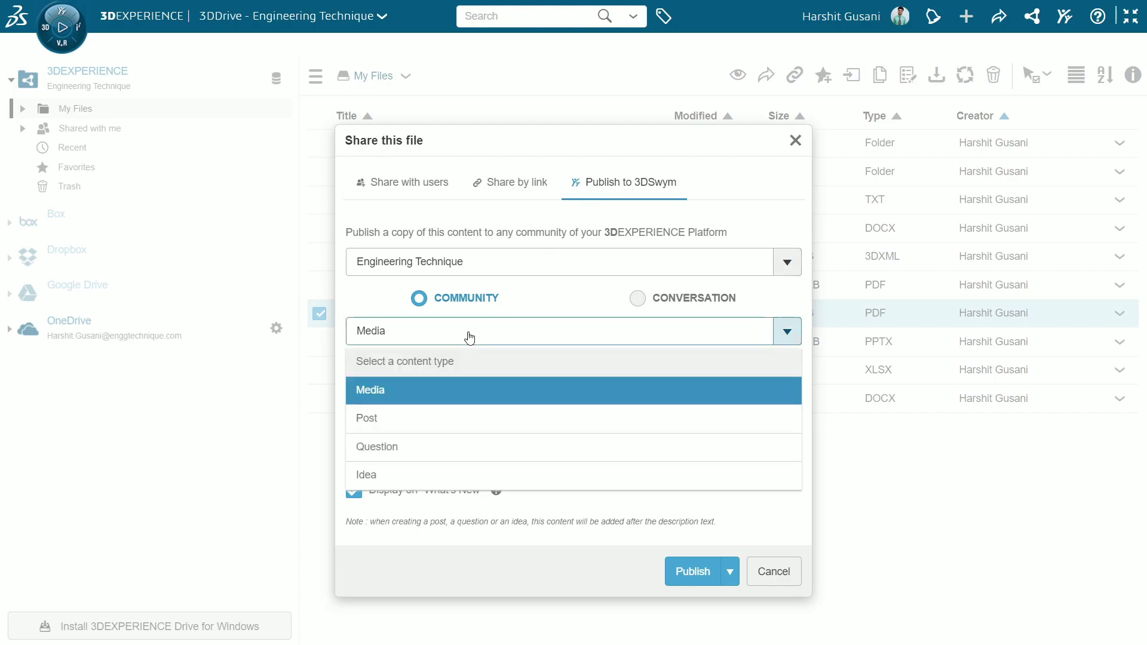
left_click(410, 389)
left_click(421, 367)
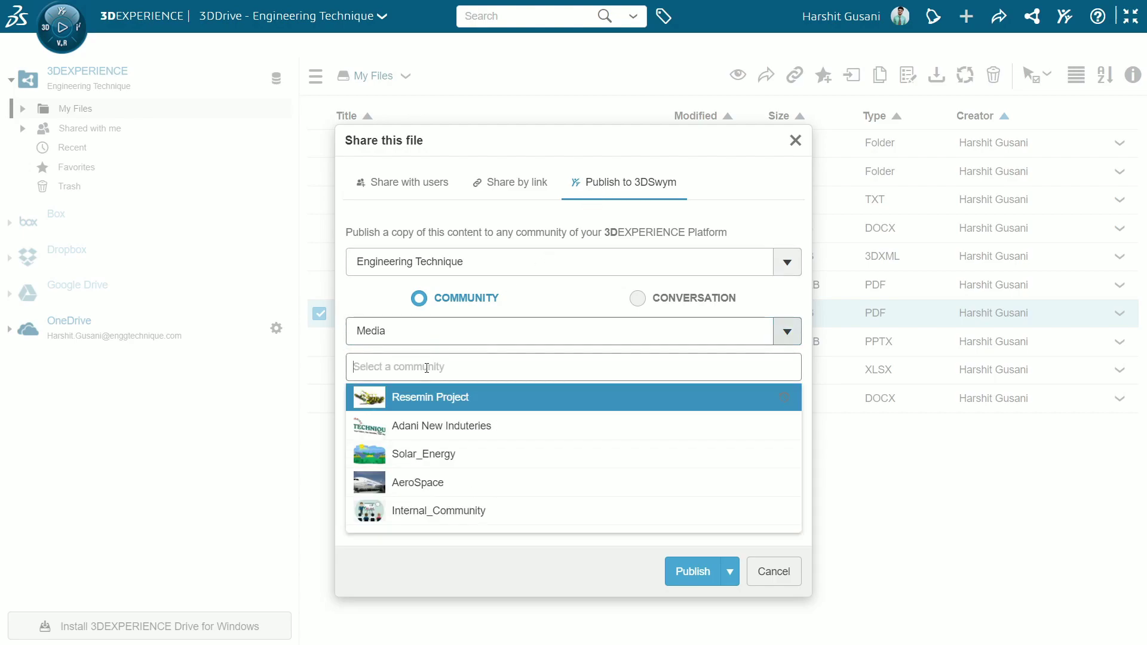
left_click(434, 398)
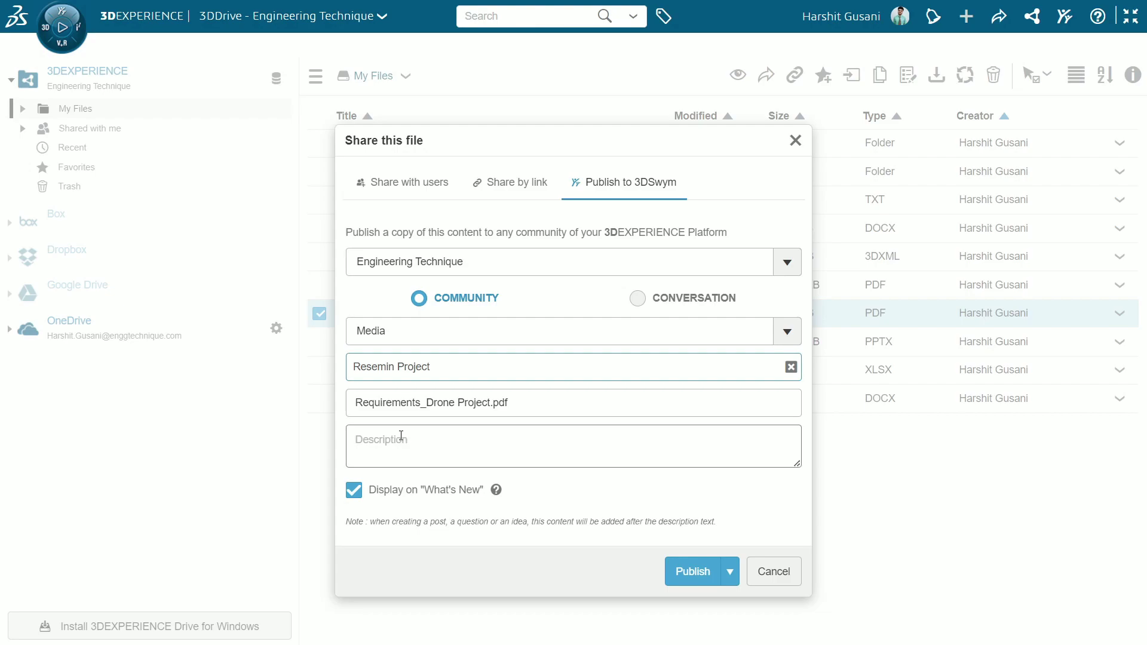
type("PFA File & Review it.")
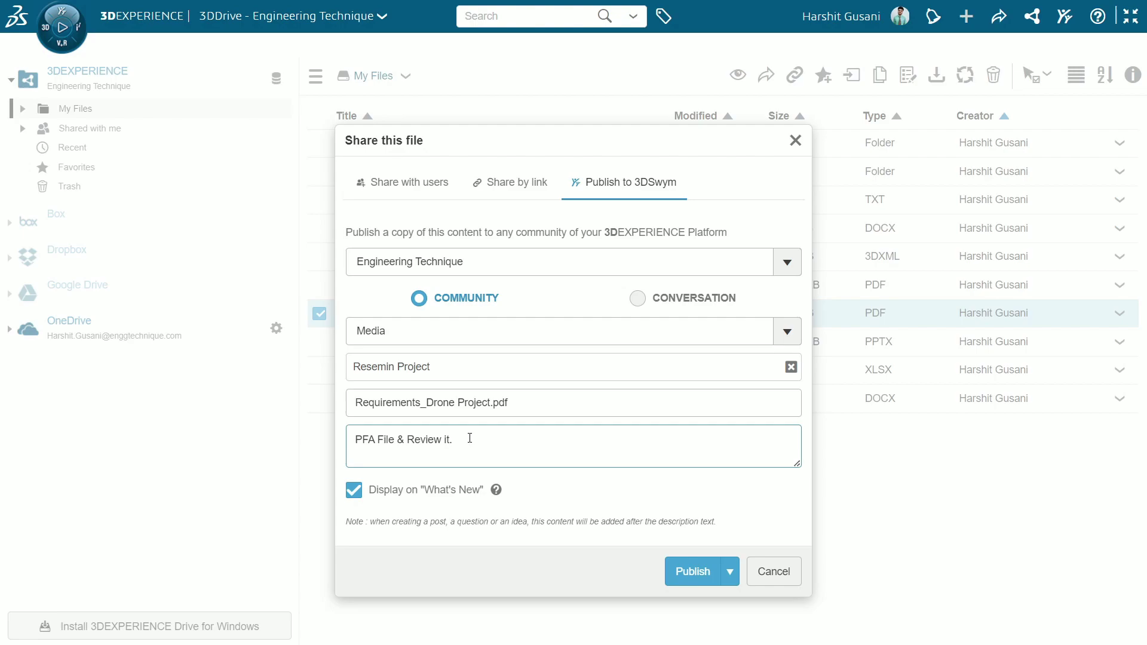
- Switch to a Post in a colleague's conversation and check the alternative publishing and draft options
left_click(636, 300)
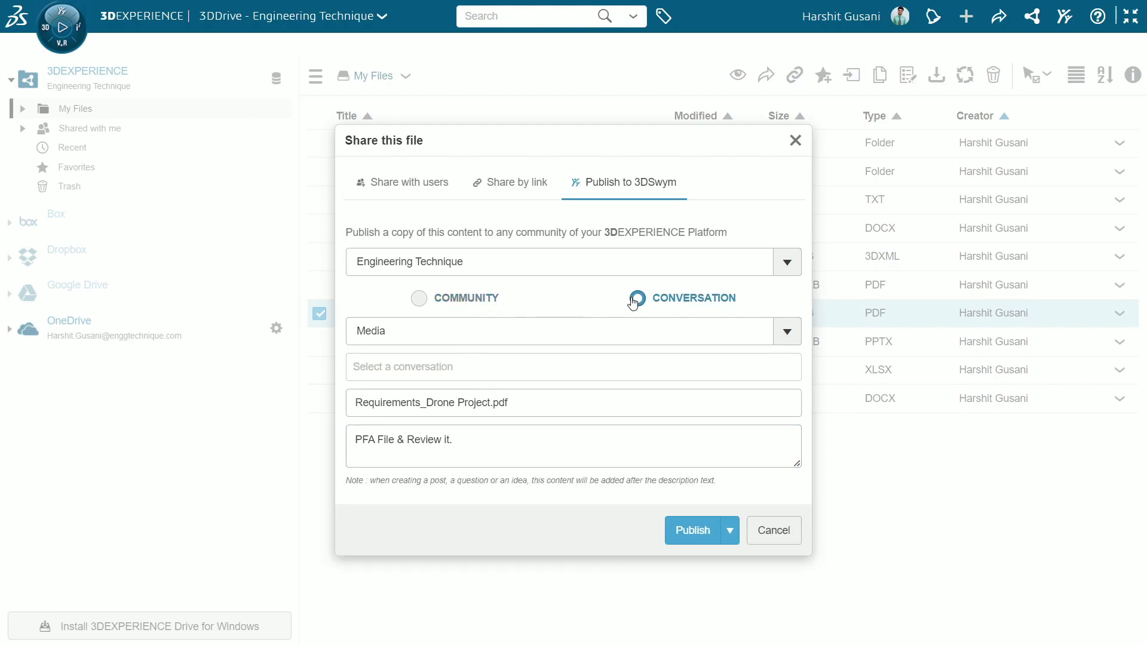
left_click(425, 339)
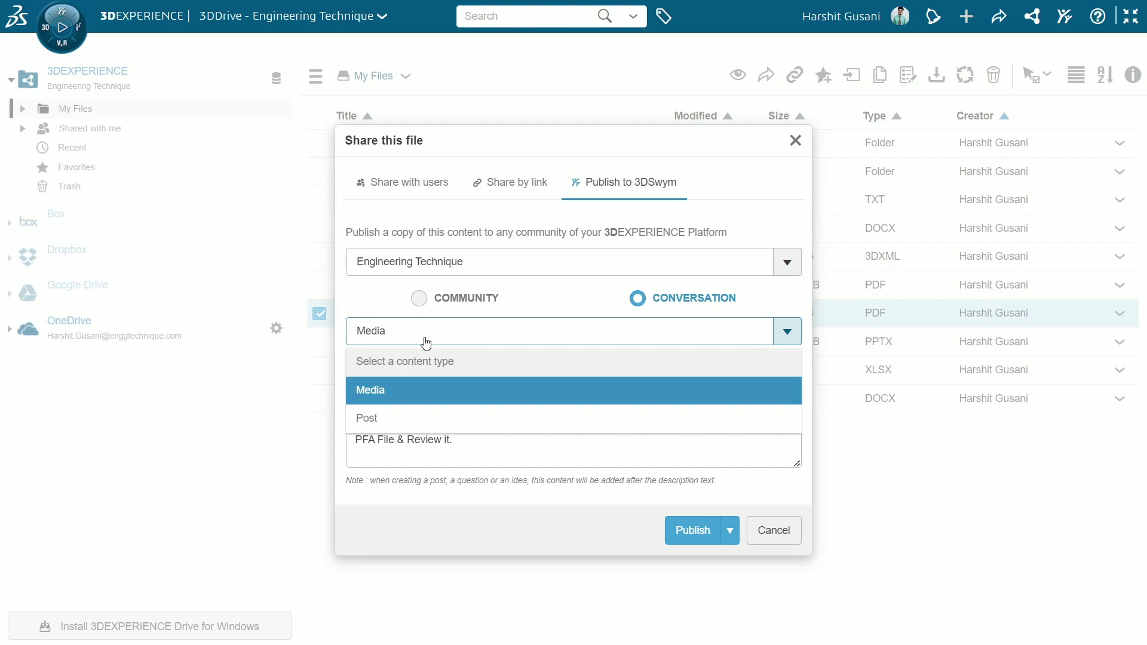
left_click(400, 417)
left_click(400, 369)
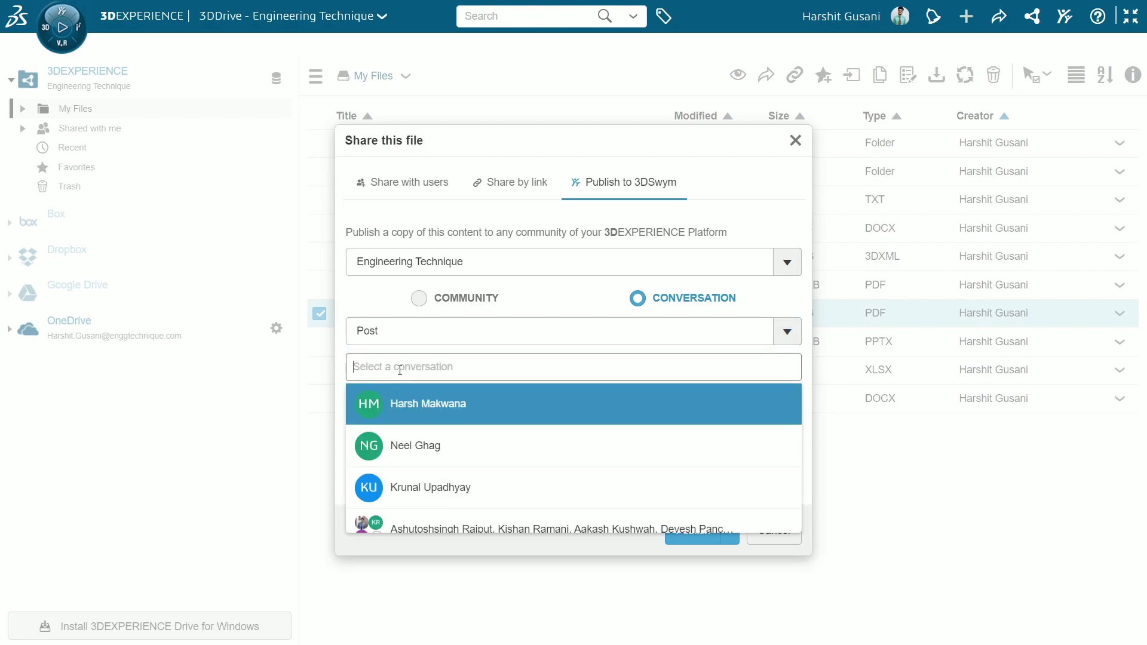
left_click(475, 460)
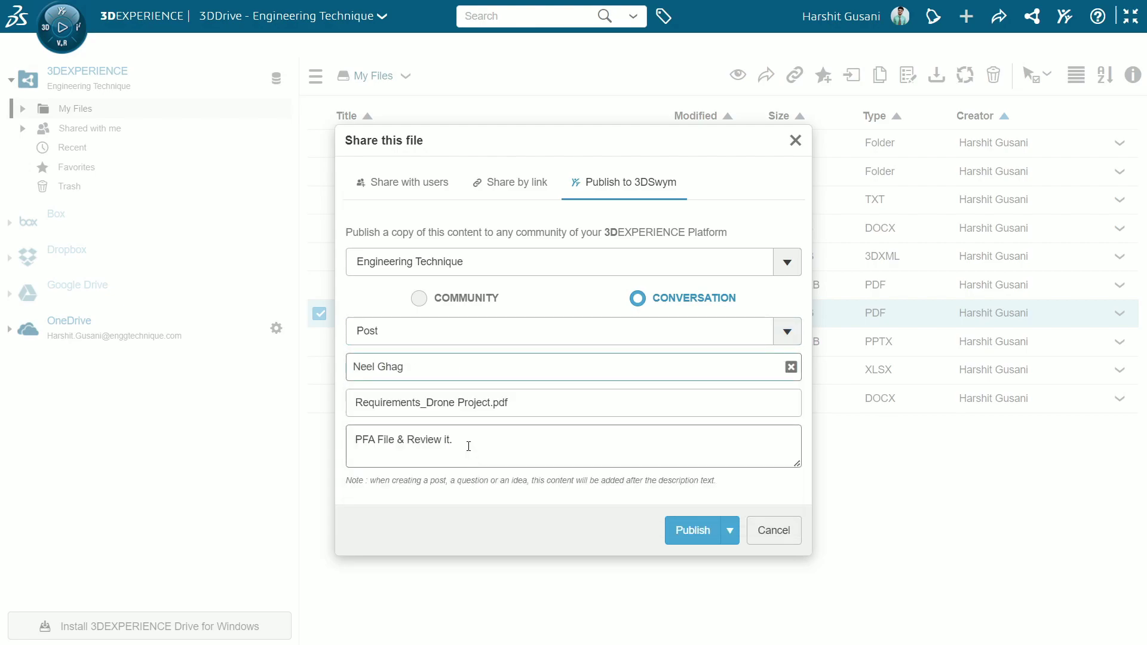
left_click(469, 447)
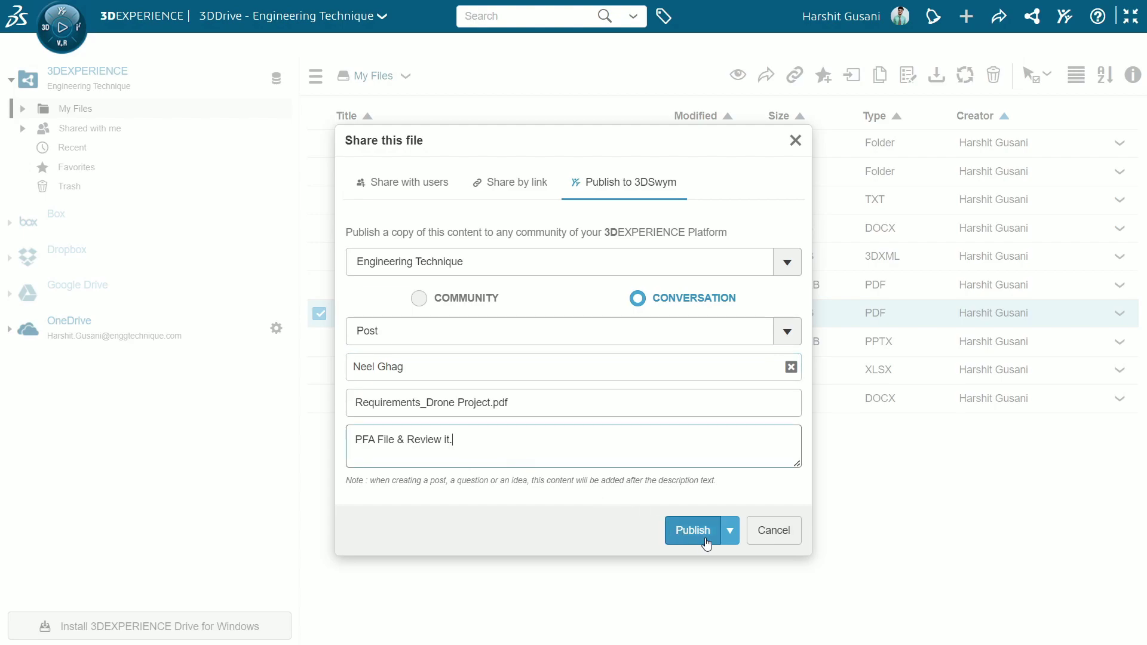
left_click(730, 530)
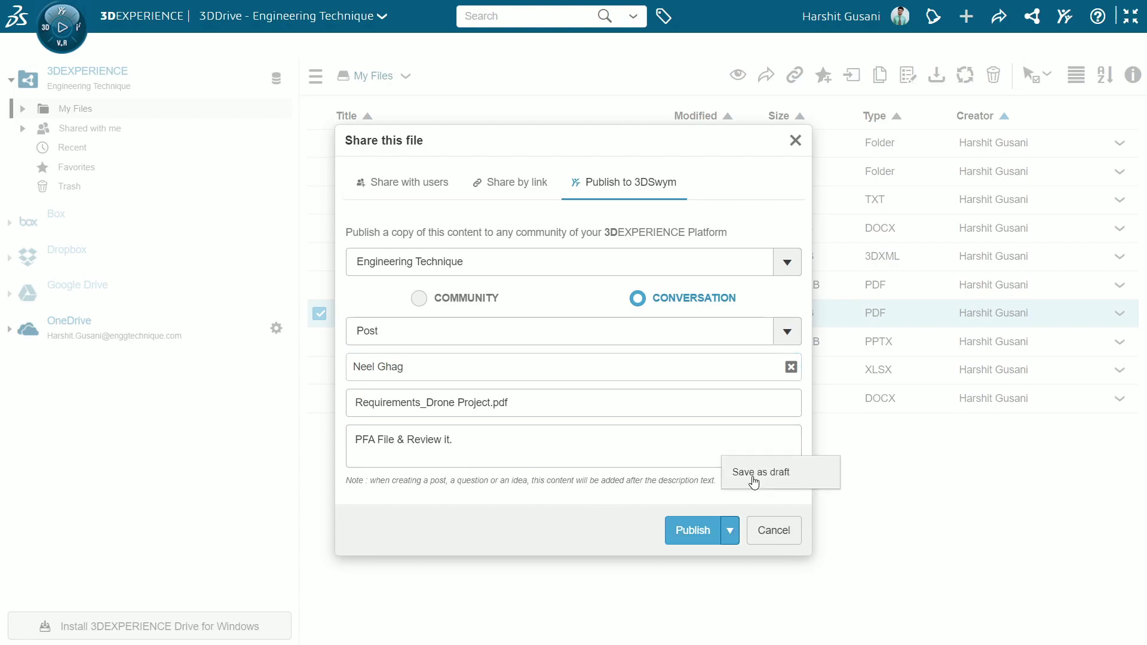
left_click(726, 530)
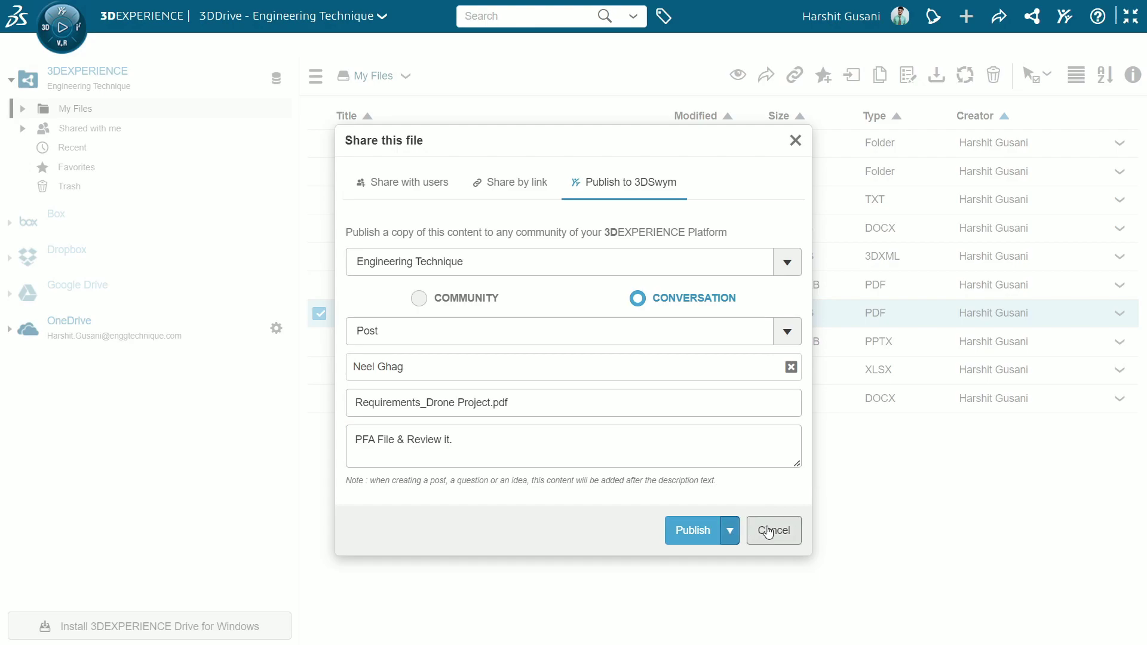
- Discard the post, copy a link to Requirements_Drone Project.pdf, and star it as a favorite
left_click(774, 531)
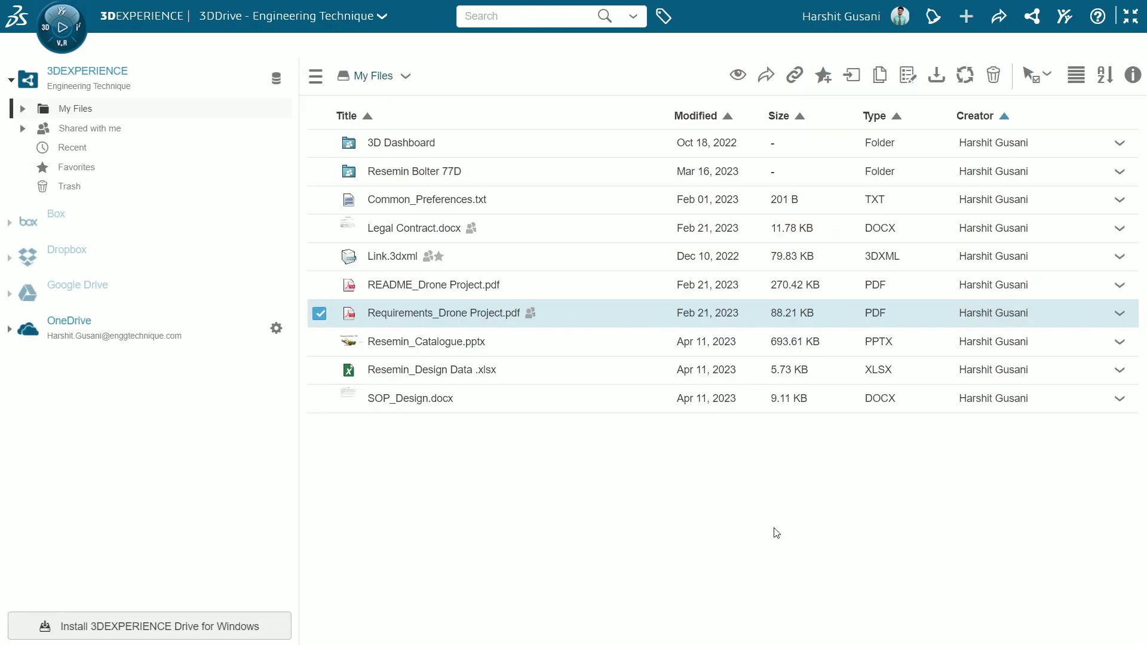
left_click(798, 77)
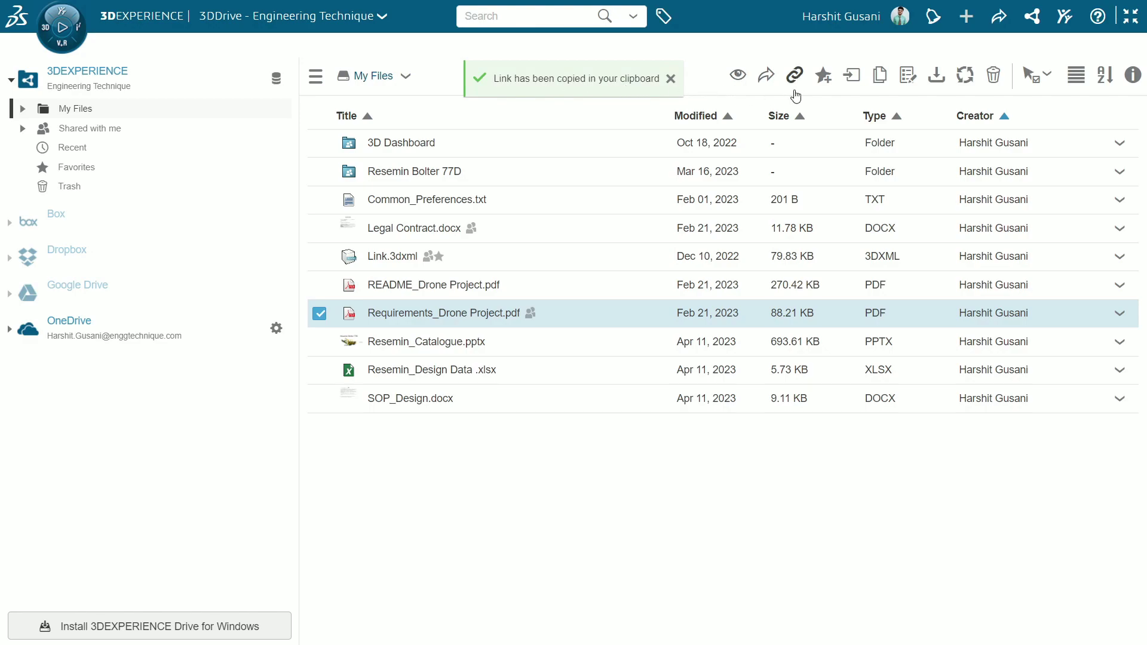
left_click(824, 75)
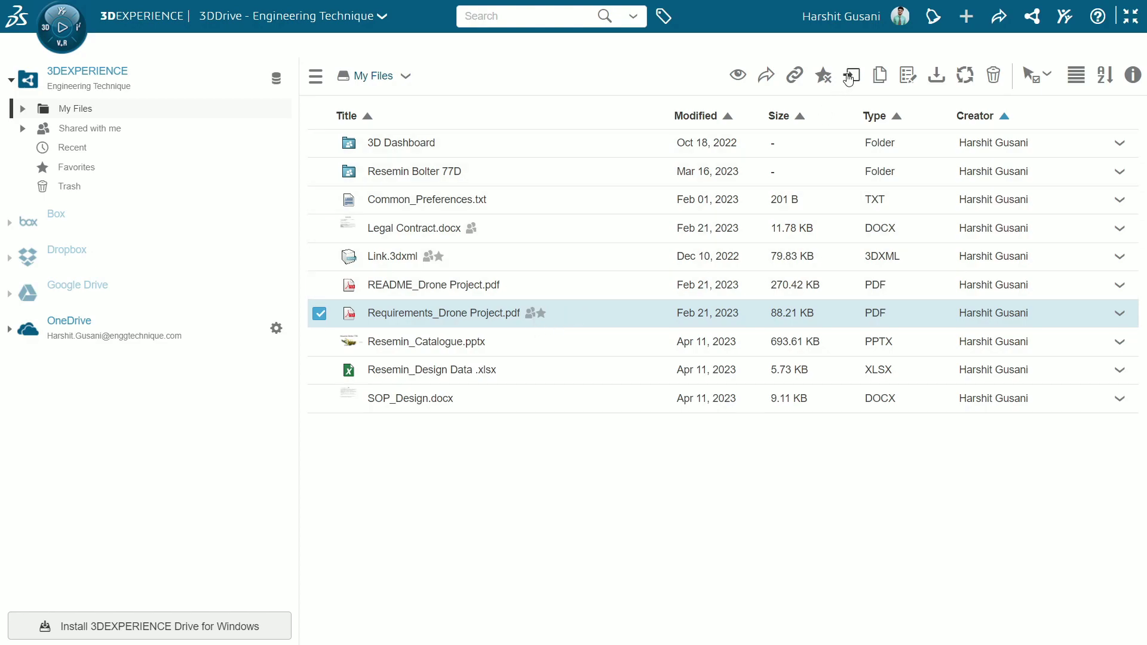
left_click(880, 76)
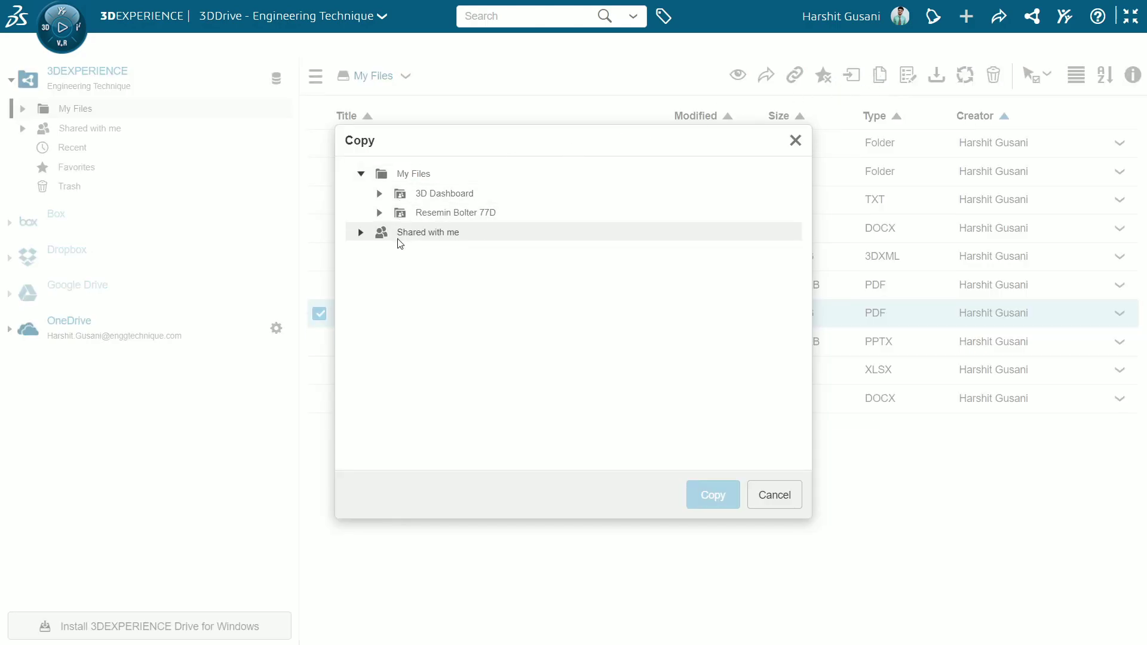
left_click(776, 498)
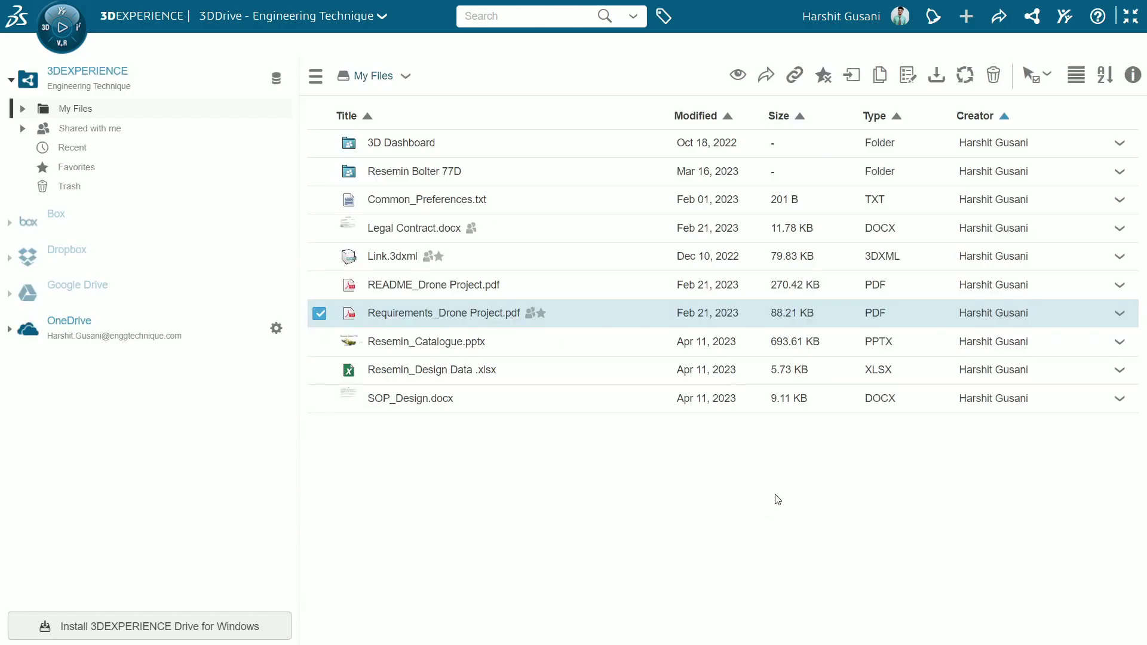
left_click(909, 79)
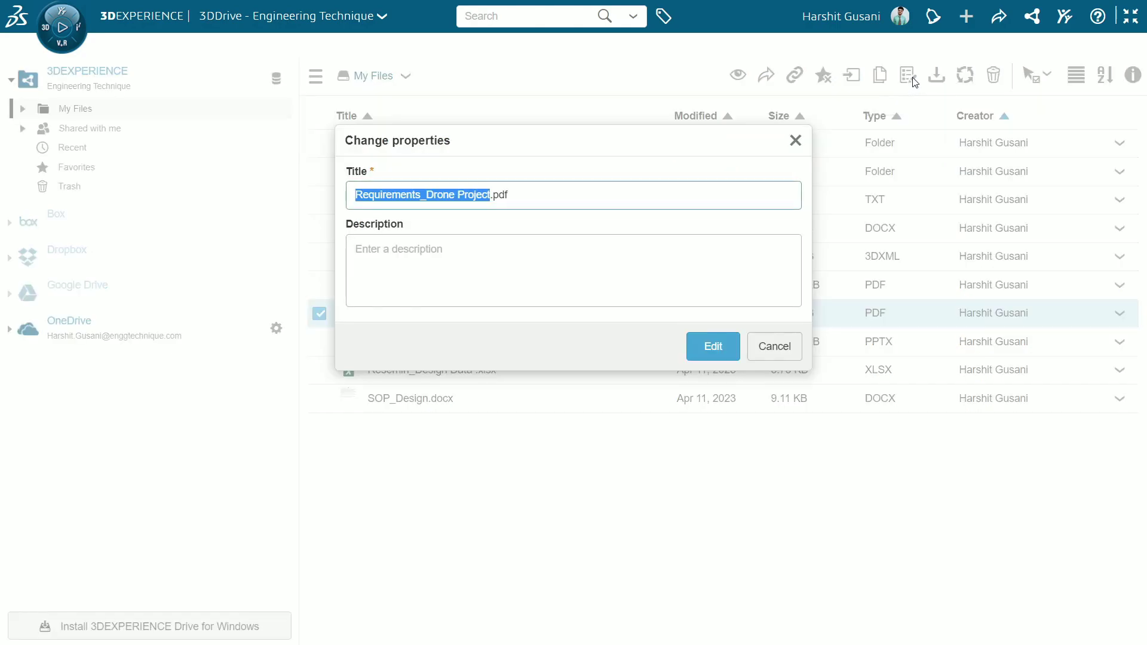
left_click(440, 255)
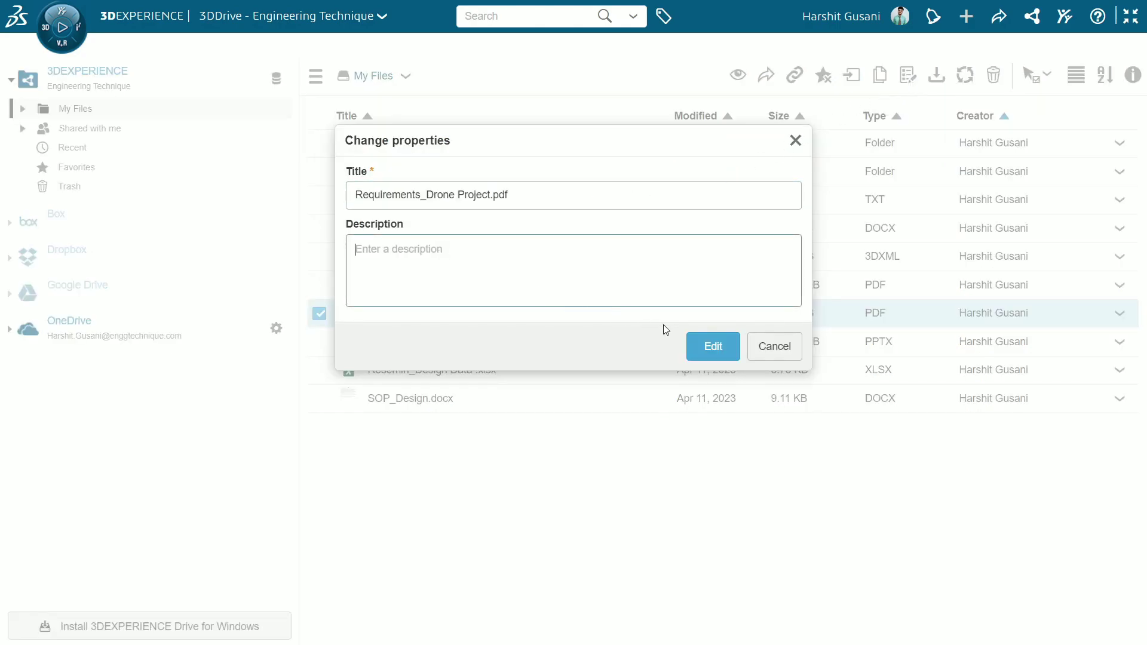
left_click(713, 346)
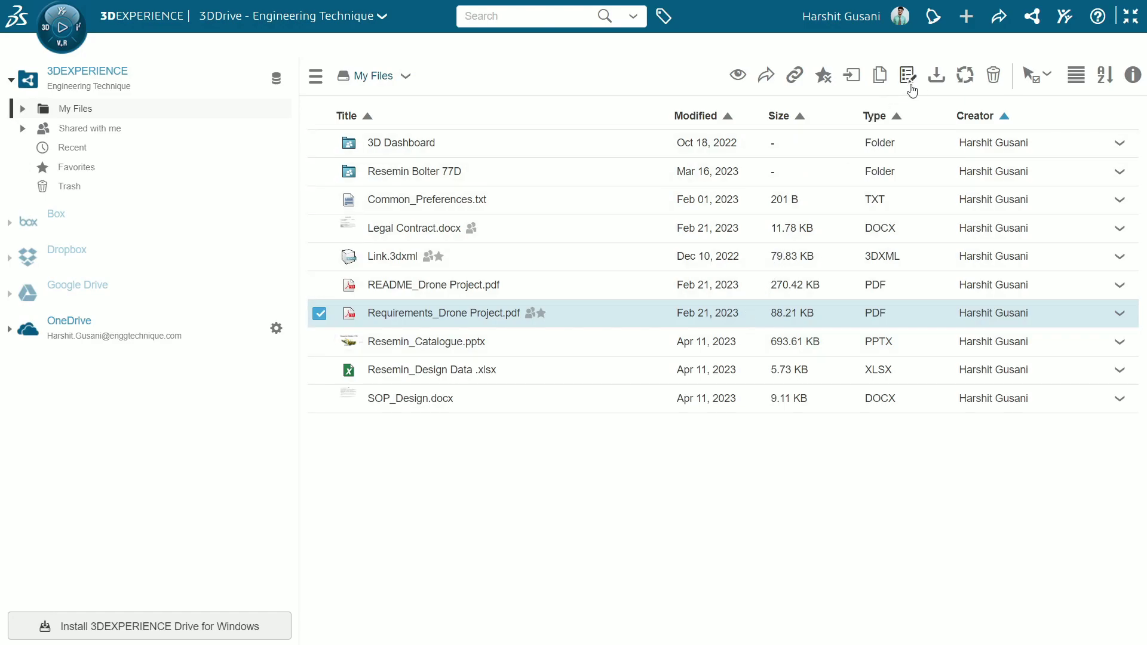
left_click(966, 76)
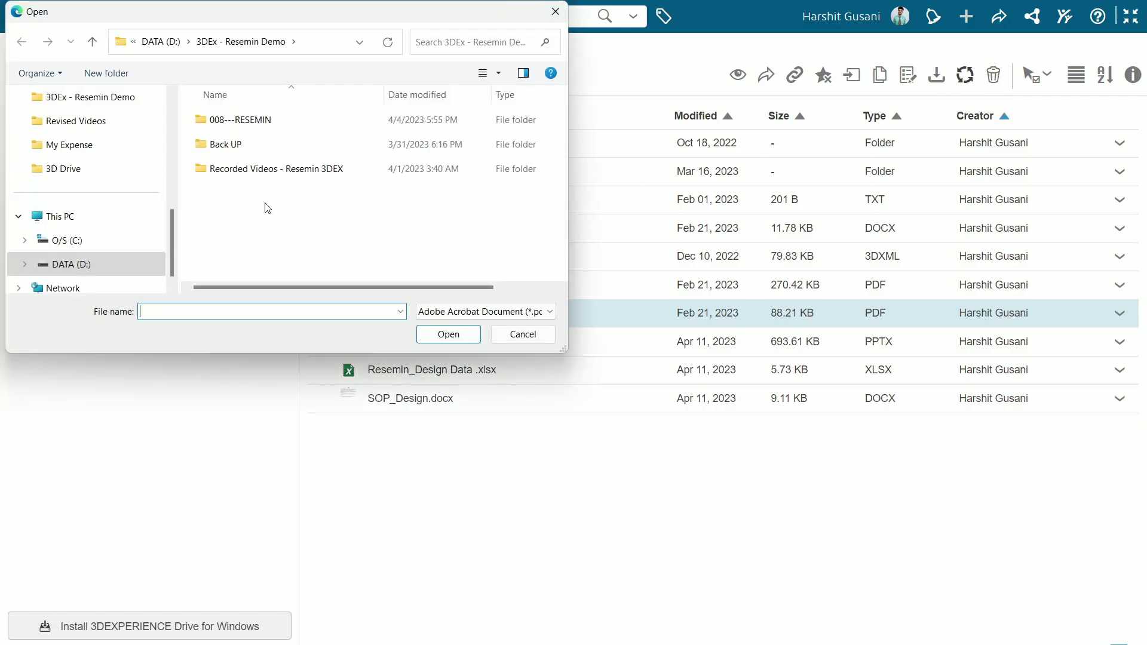
left_click(524, 334)
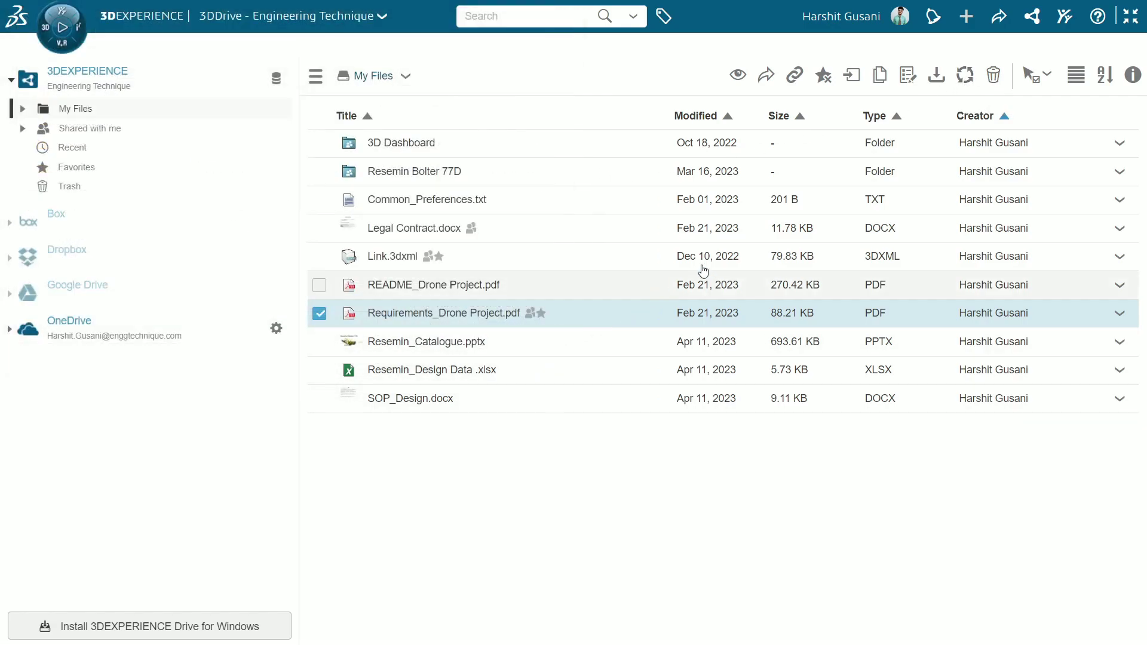
- Show Requirements_Drone Project.pdf details, checking the History tab and the Members tab's access options
left_click(1131, 76)
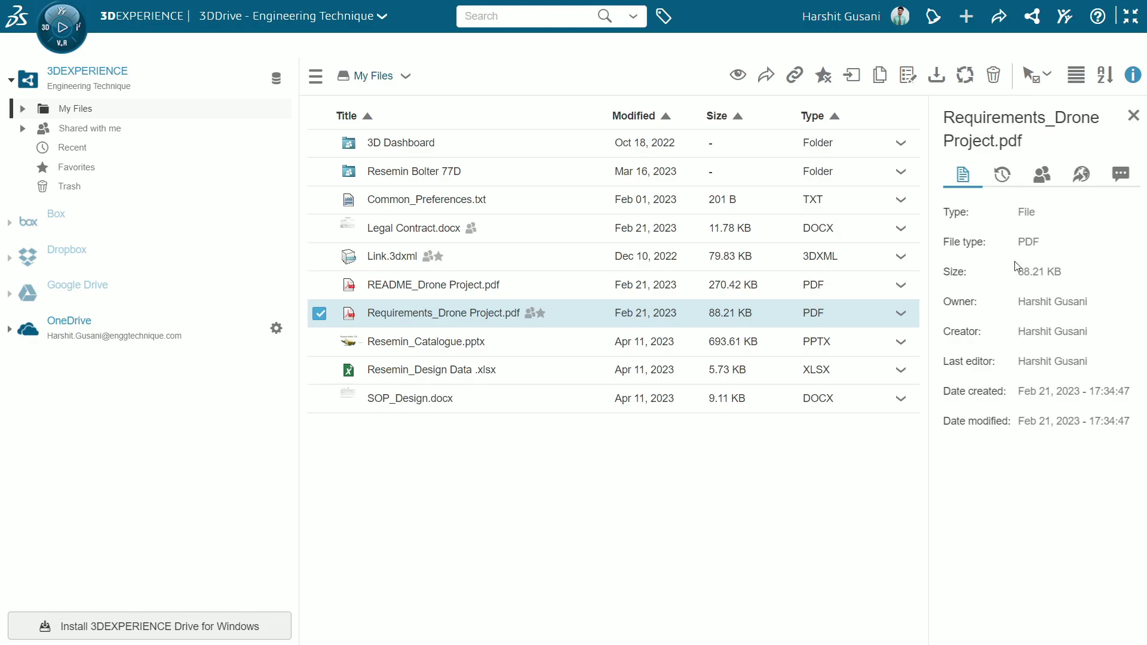
left_click(1003, 177)
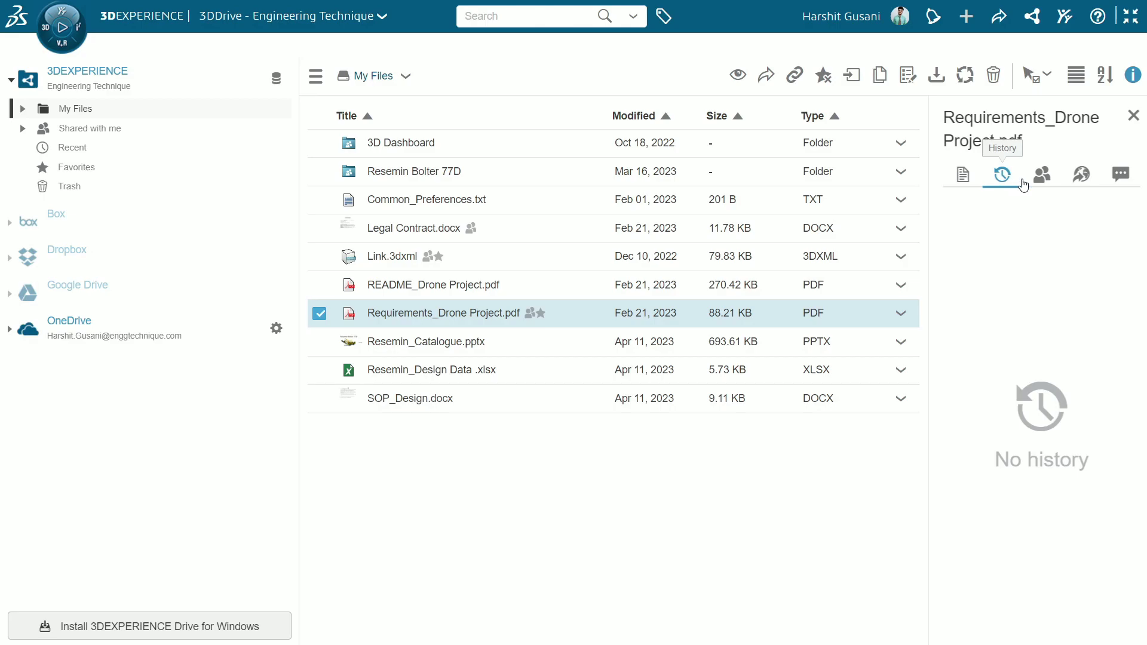
left_click(1040, 176)
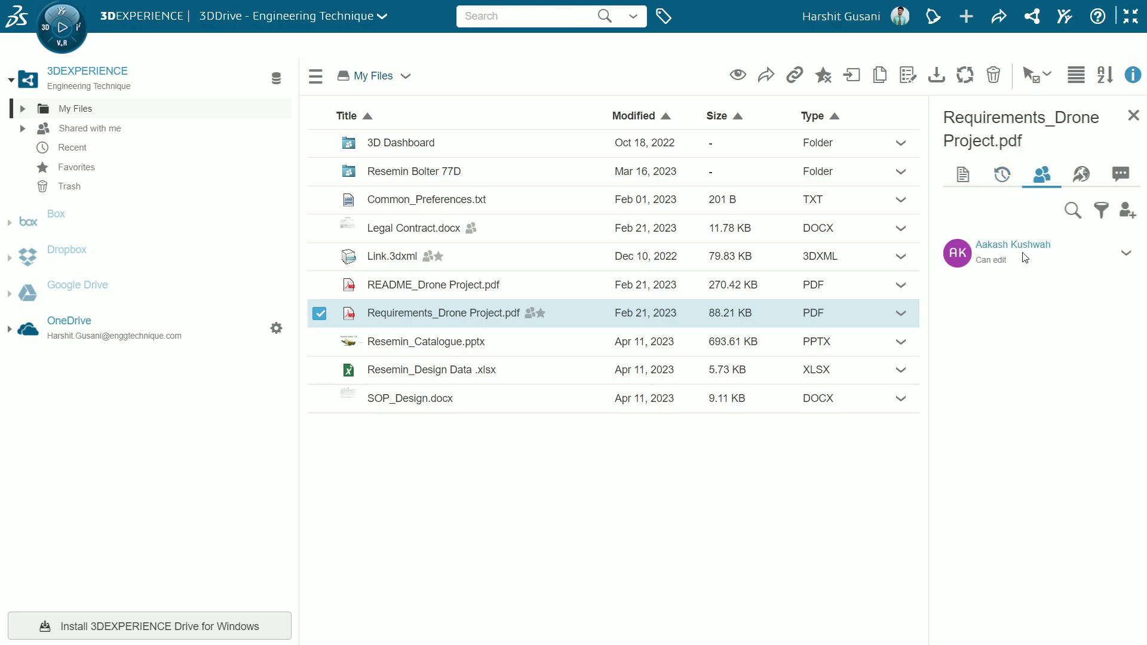
left_click(1125, 253)
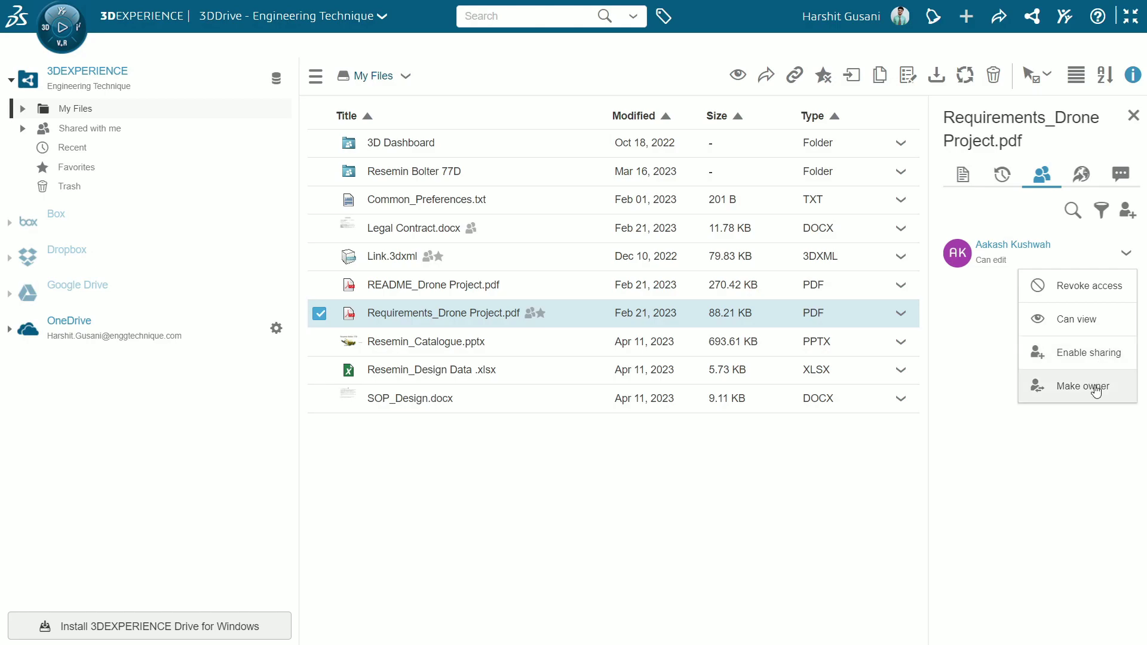
- Activate an external sharing link restricted to specific users, without adding any e-mail addresses
left_click(965, 320)
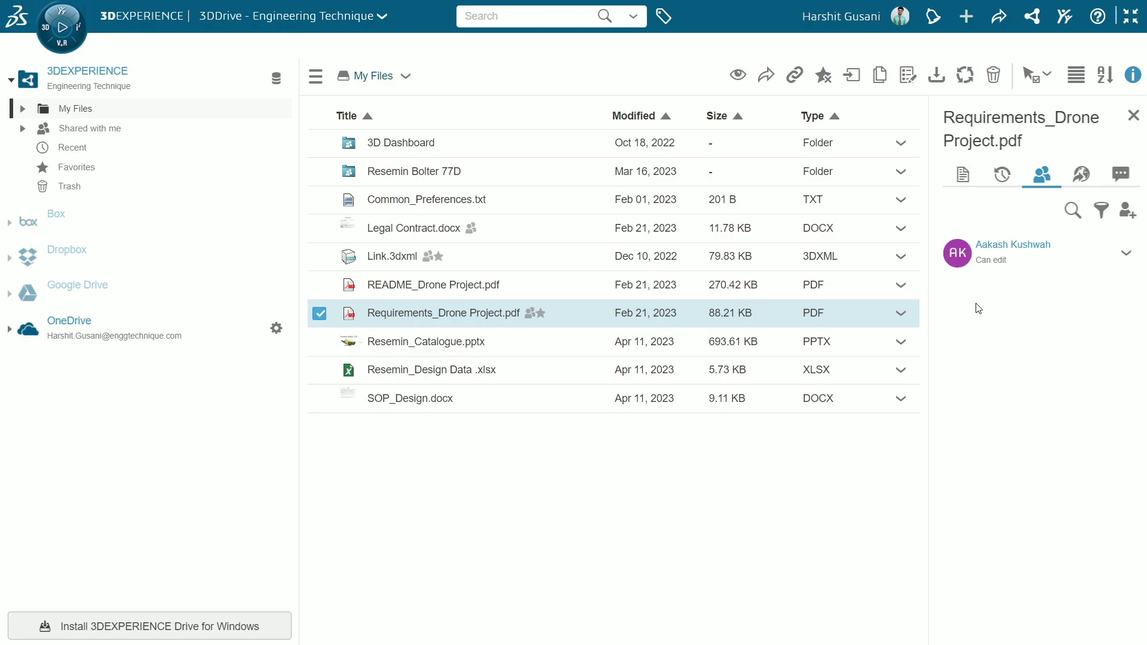
left_click(1079, 178)
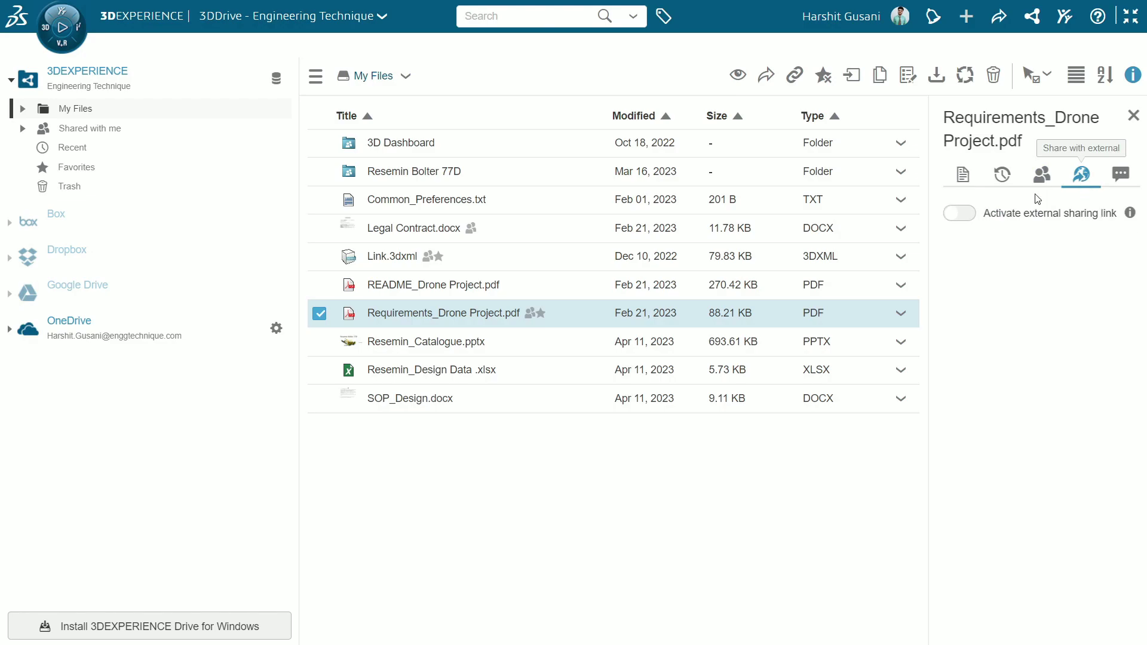
left_click(960, 213)
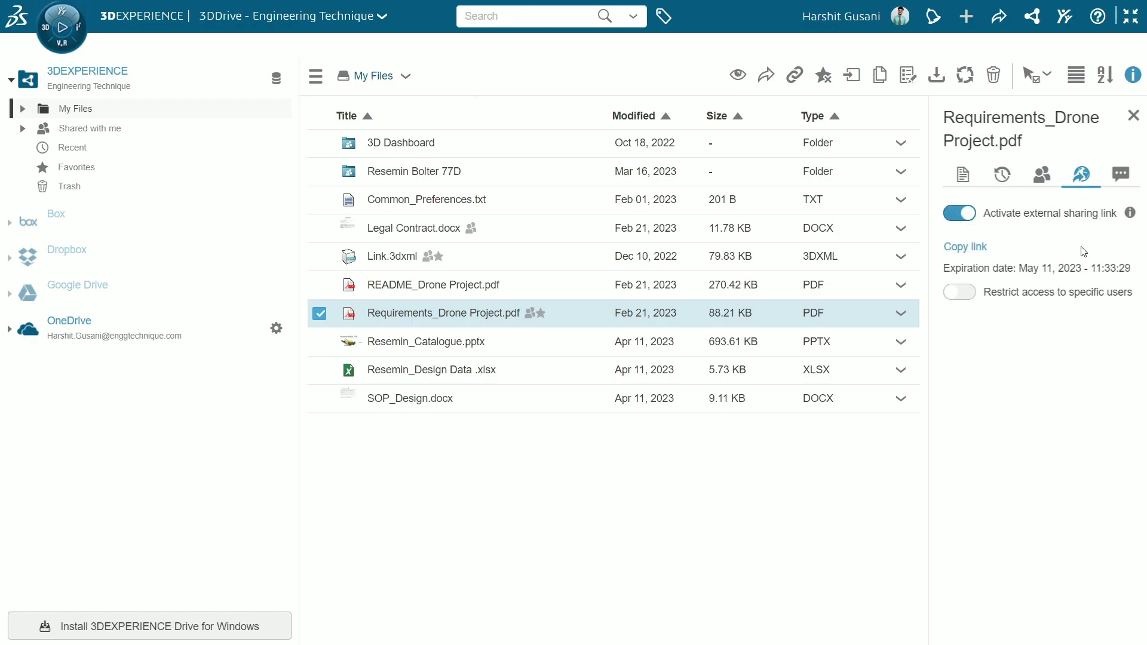
left_click(957, 293)
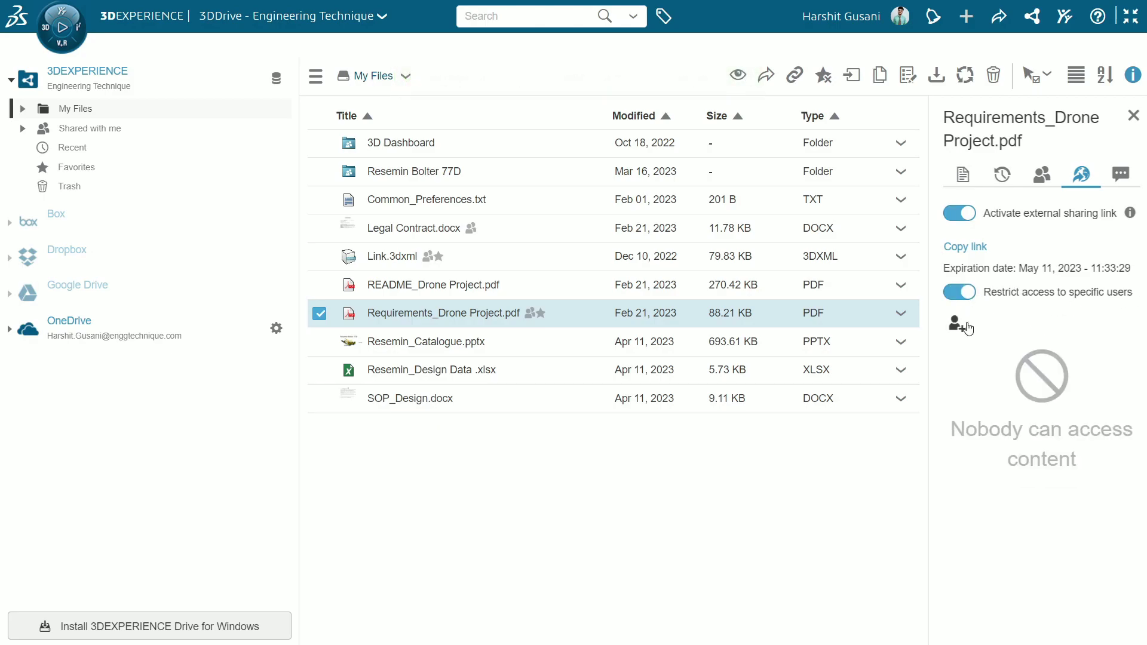
left_click(958, 325)
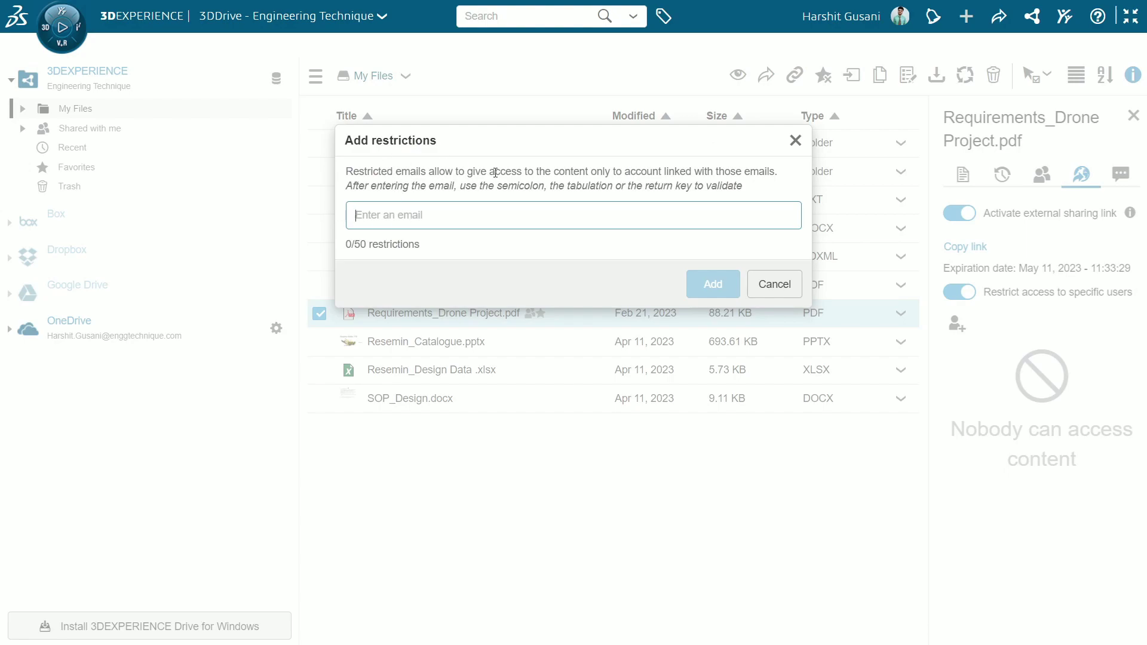
left_click(774, 284)
- Look at the file's Comments tab, then return to its Details
left_click(1131, 179)
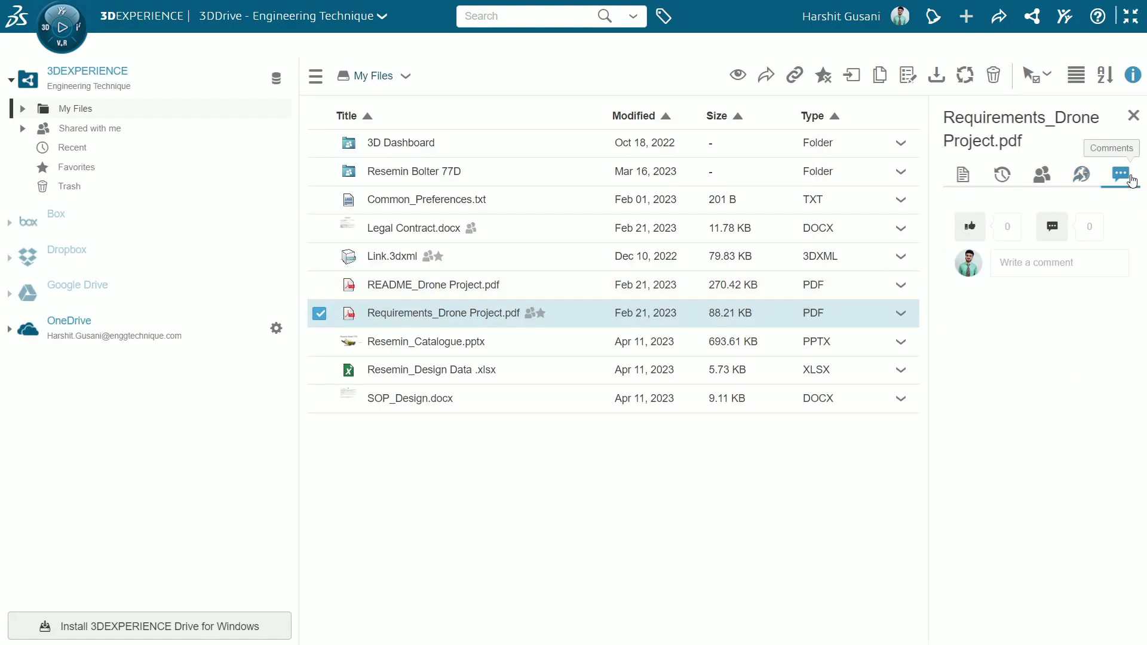
left_click(1021, 261)
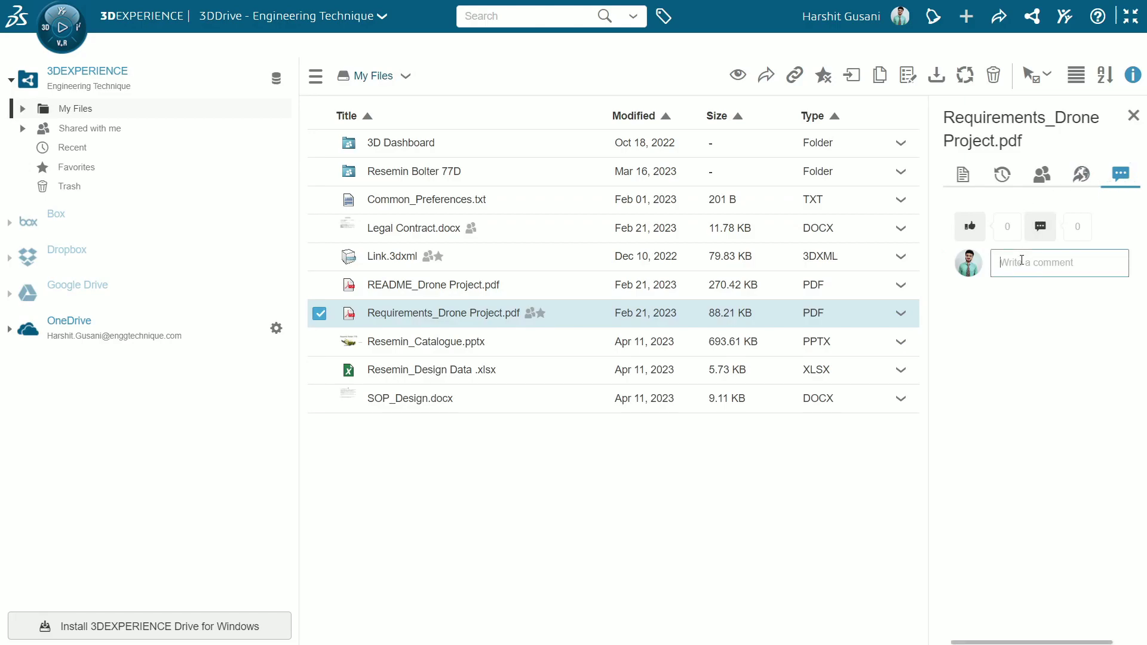
left_click(962, 175)
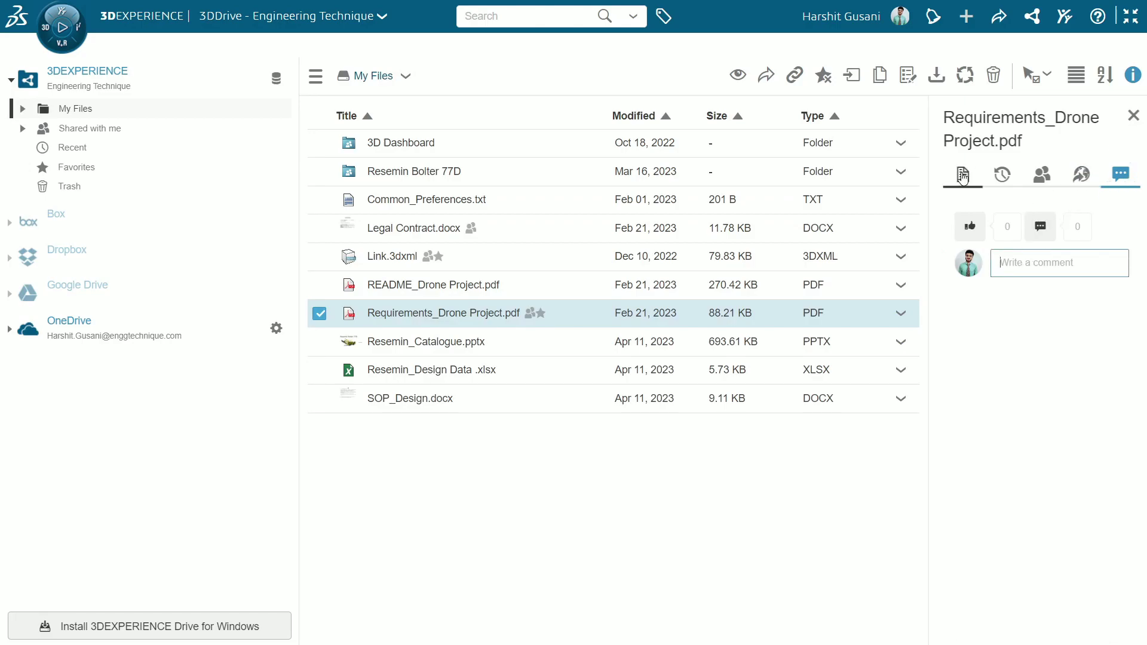
- In Shared with me, inspect SM Transition.3dxml's Info, Members and External sharing tabs
left_click(1133, 116)
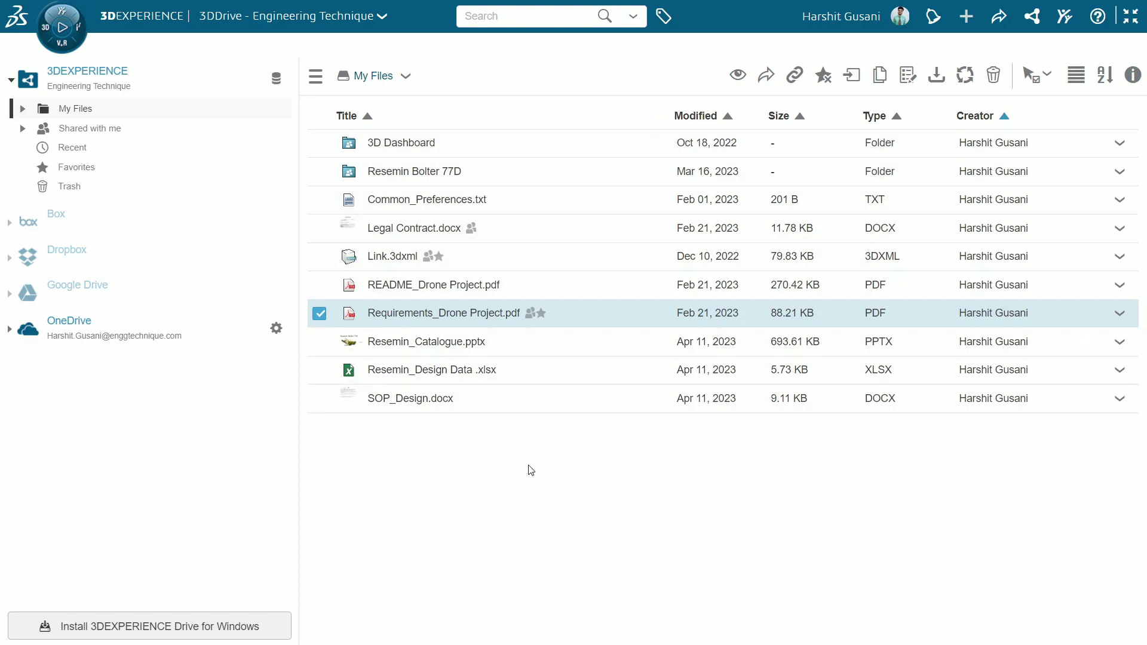
left_click(128, 131)
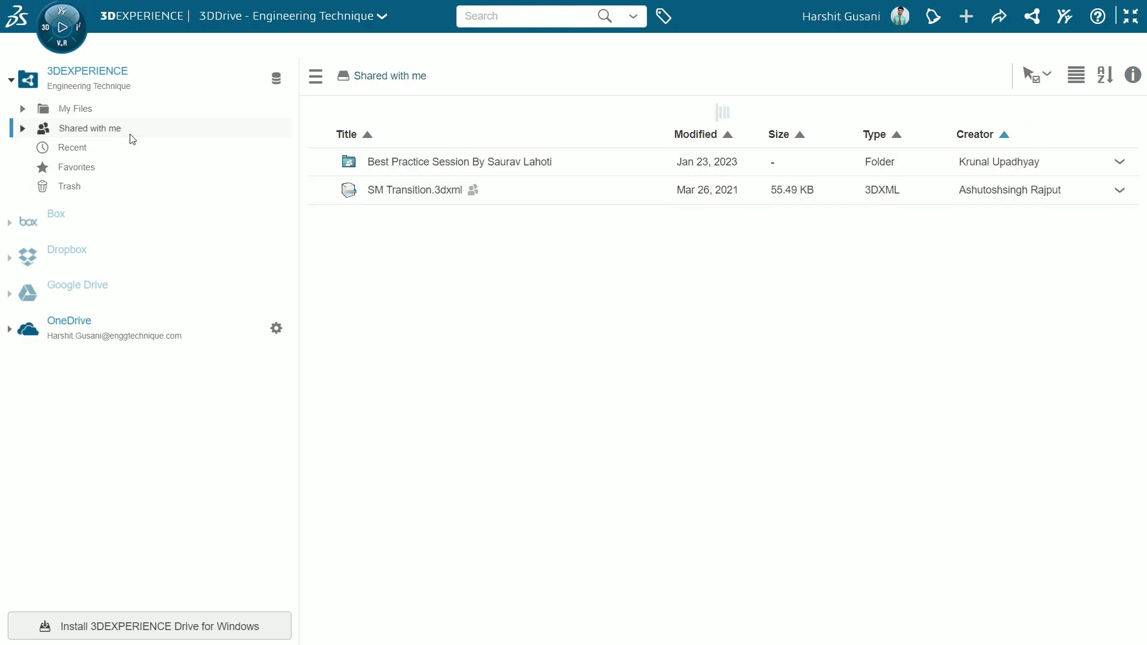
left_click(493, 178)
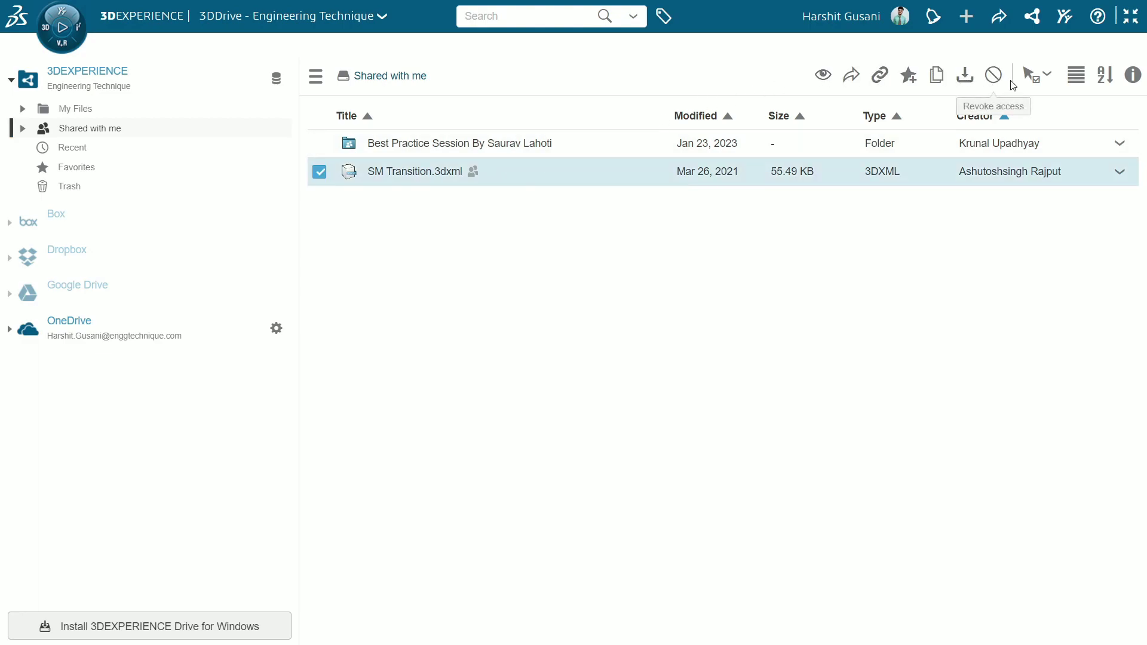
left_click(1133, 75)
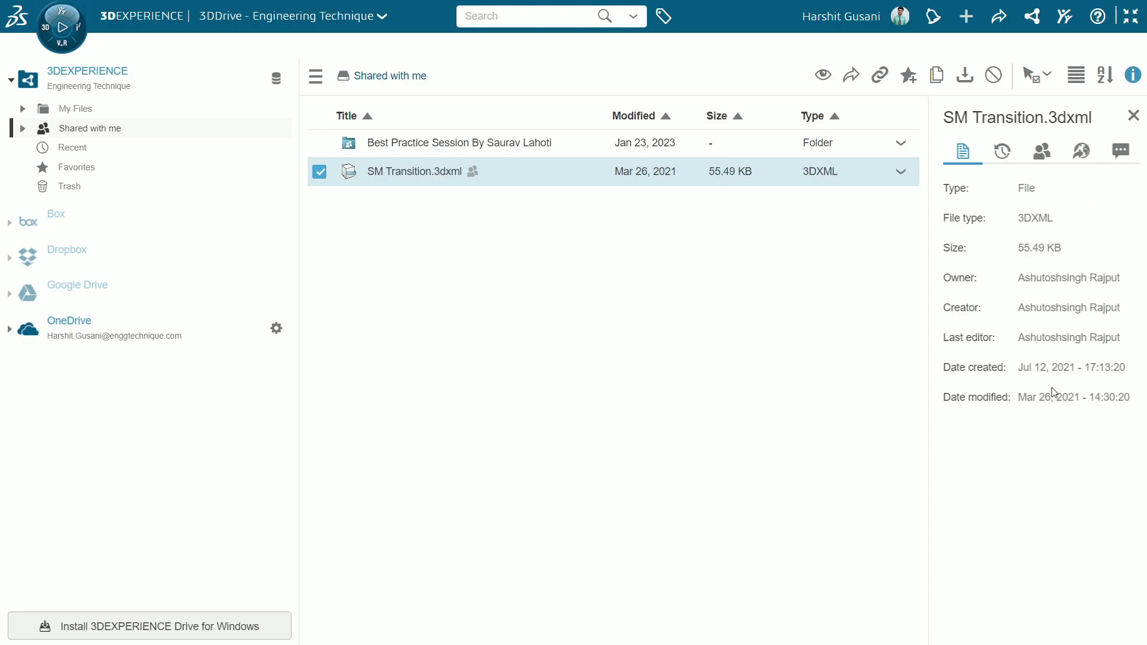
left_click(1041, 151)
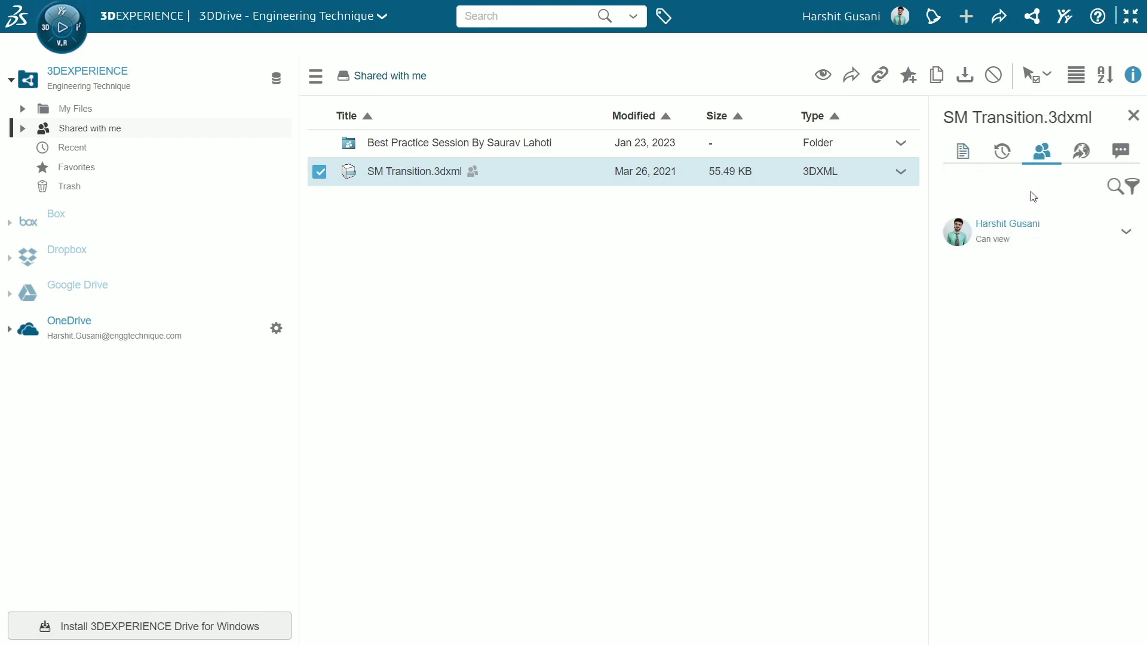
left_click(1081, 151)
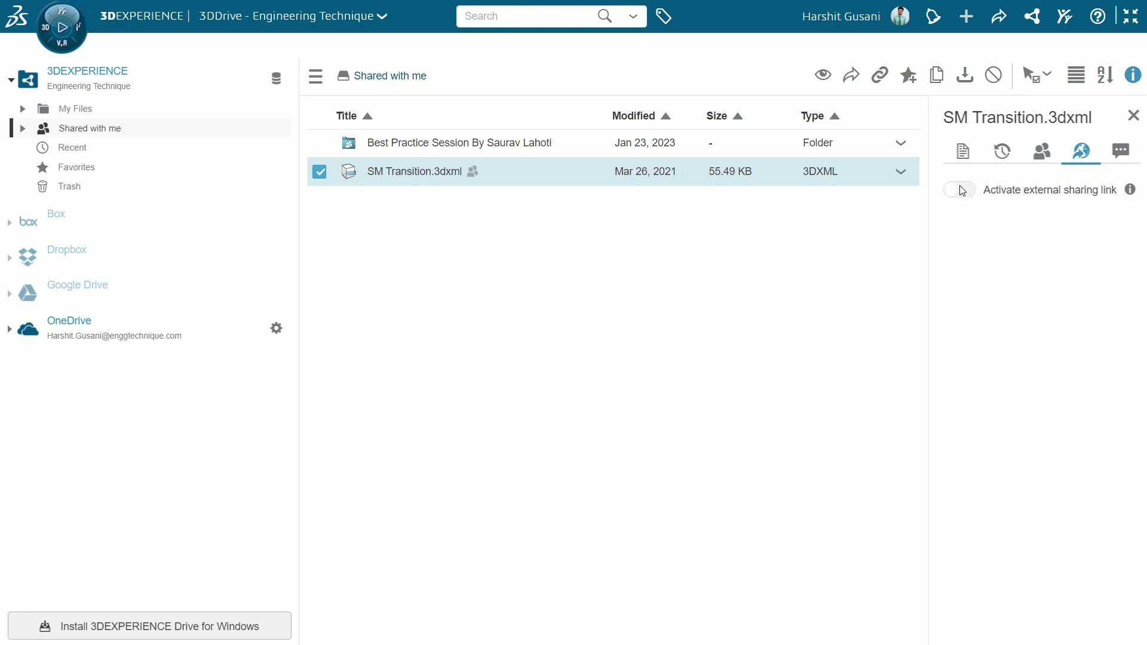
- Browse the Recent, Favorites and Trash views, selecting test.pptx in Trash to see Delete/Restore
left_click(1133, 116)
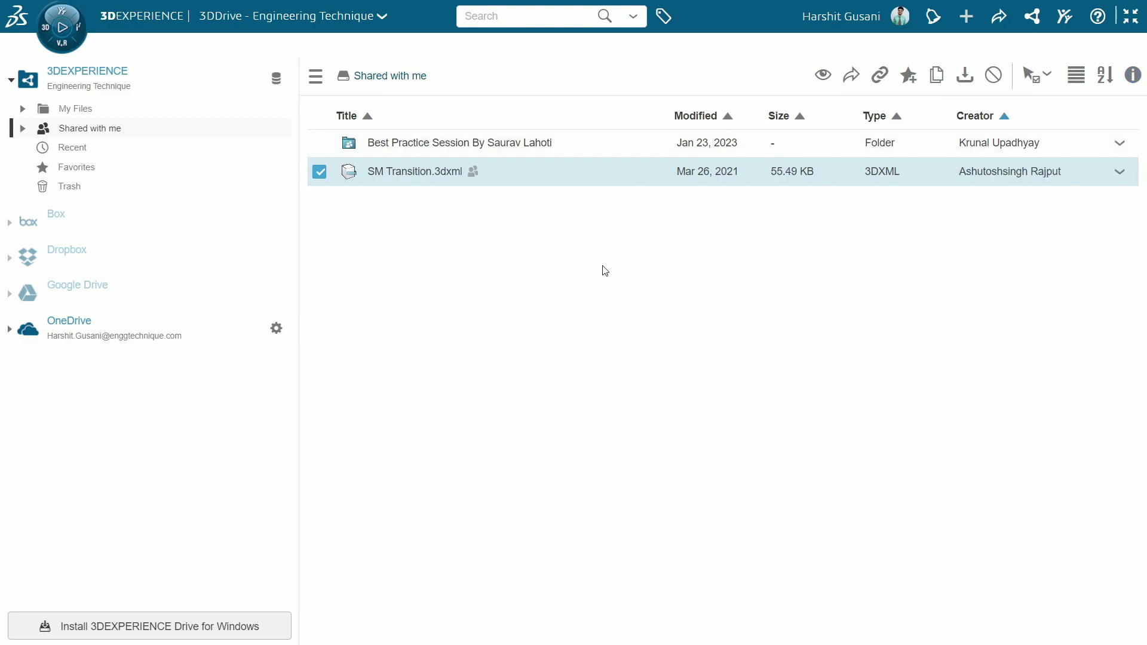
left_click(320, 172)
left_click(114, 155)
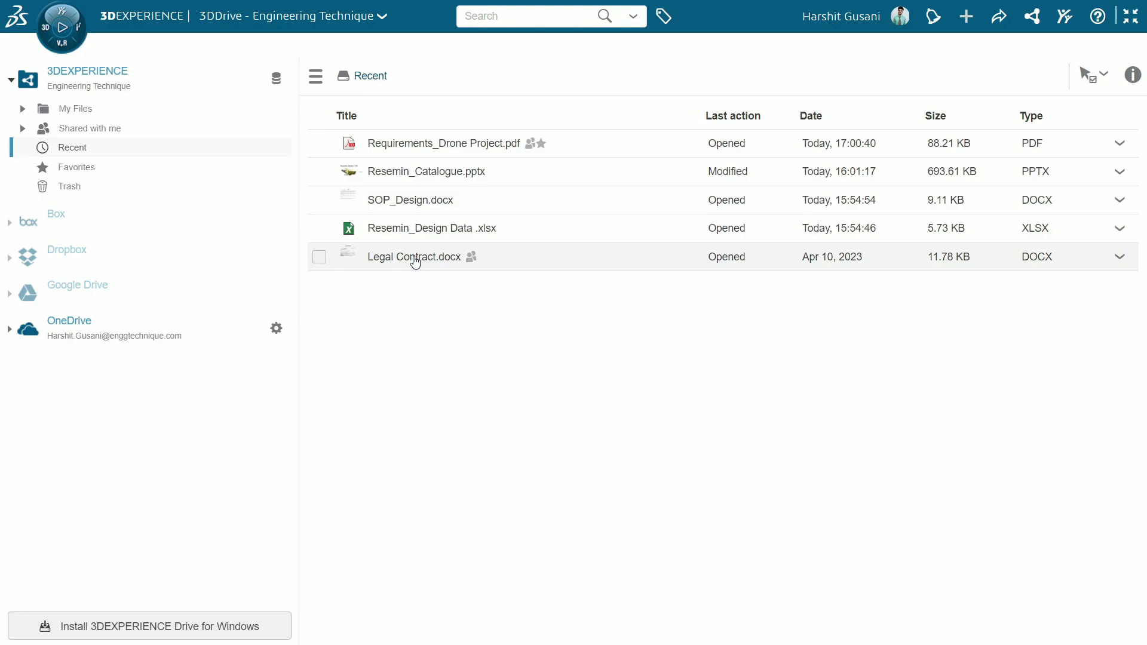
left_click(132, 170)
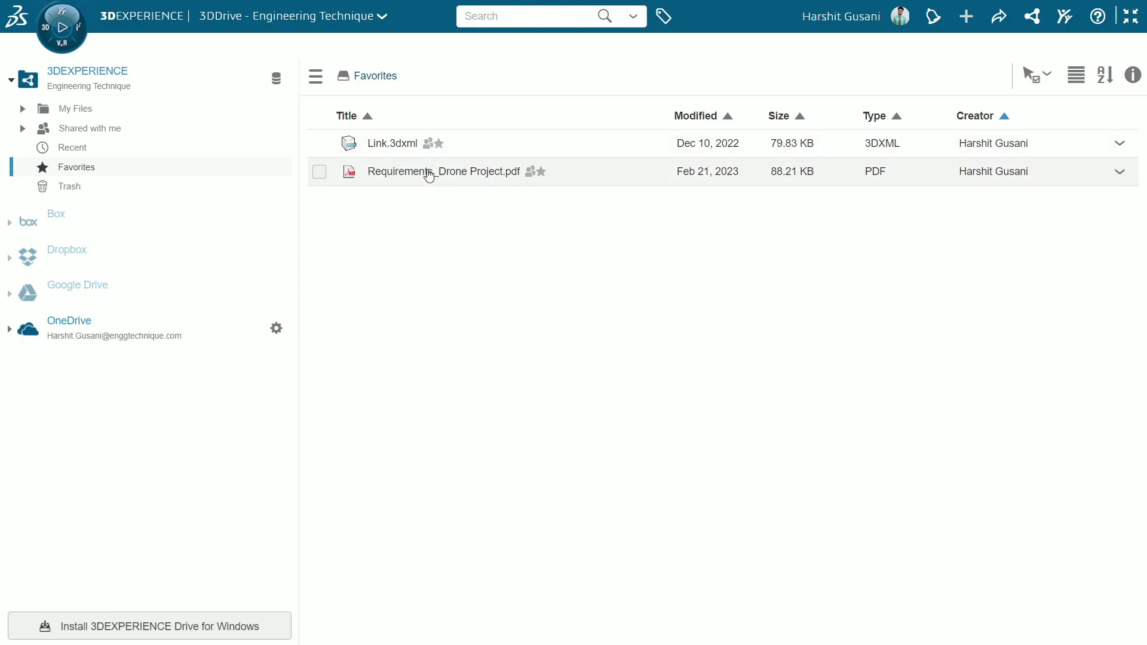
left_click(106, 194)
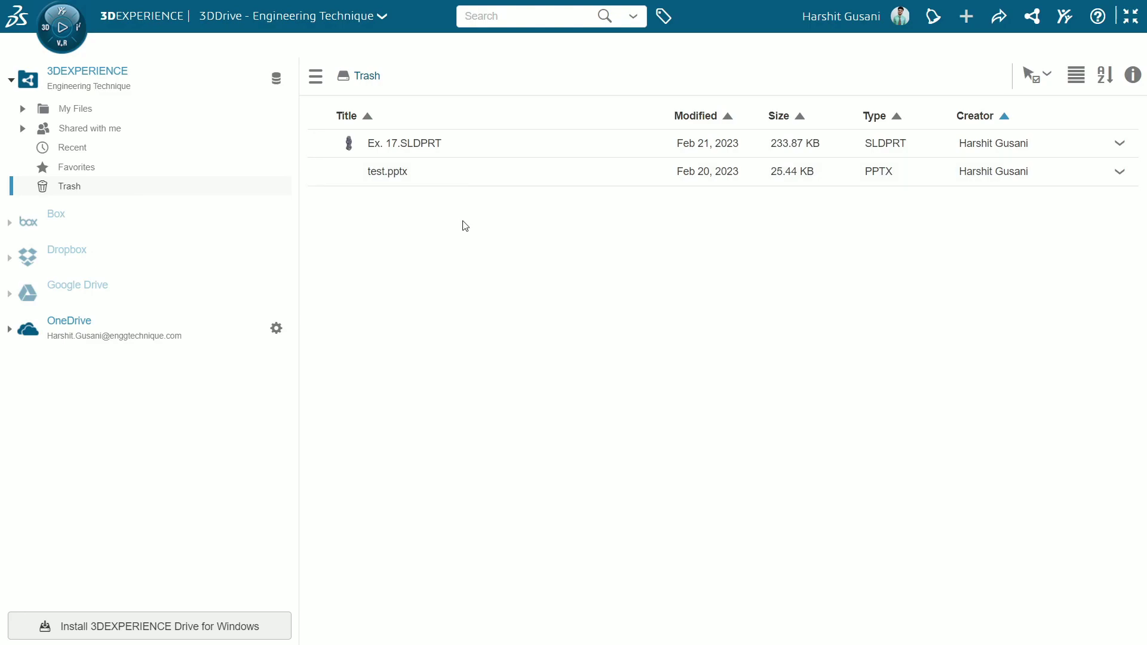
left_click(418, 172)
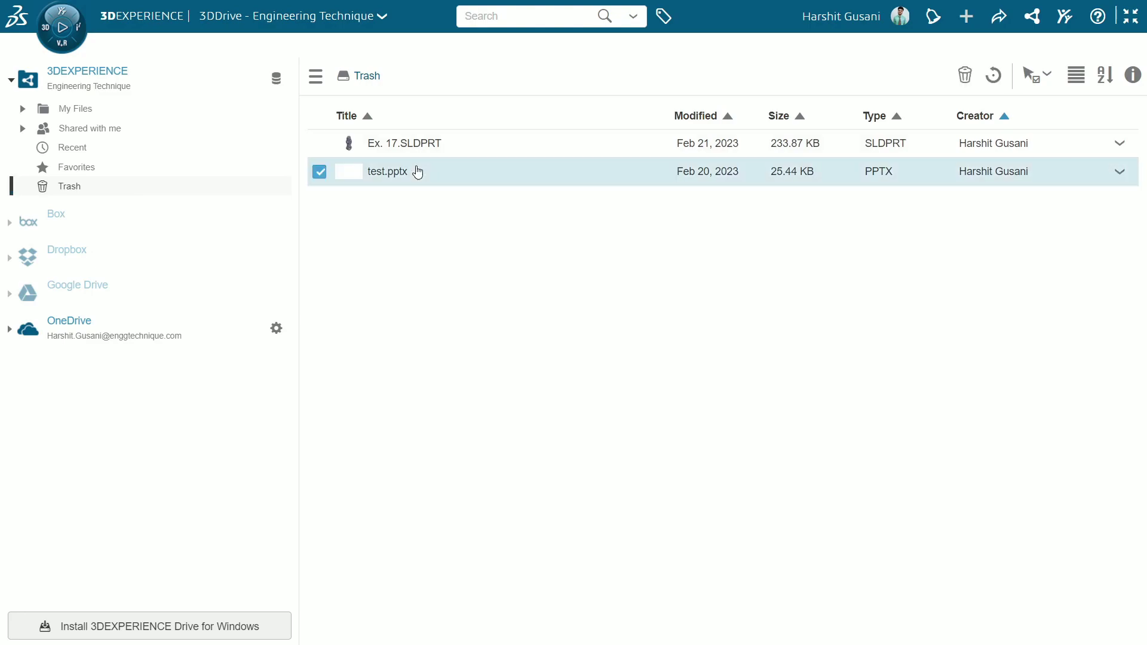
left_click(992, 83)
- Return to My Files and show the New menu's create options
left_click(73, 128)
left_click(75, 108)
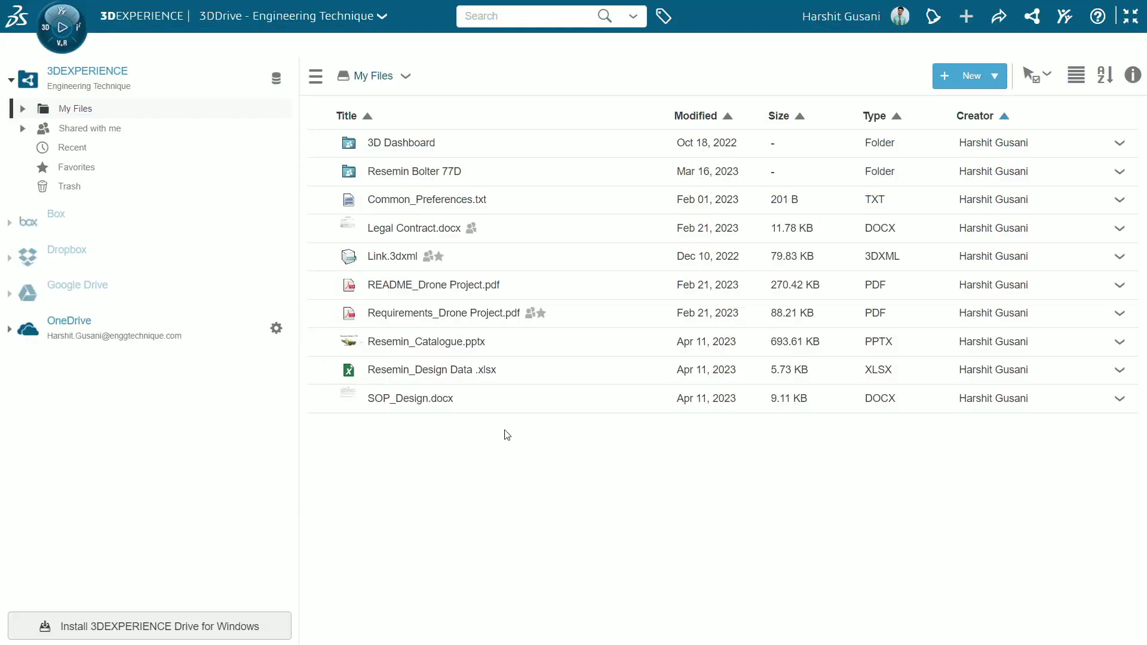
left_click(973, 76)
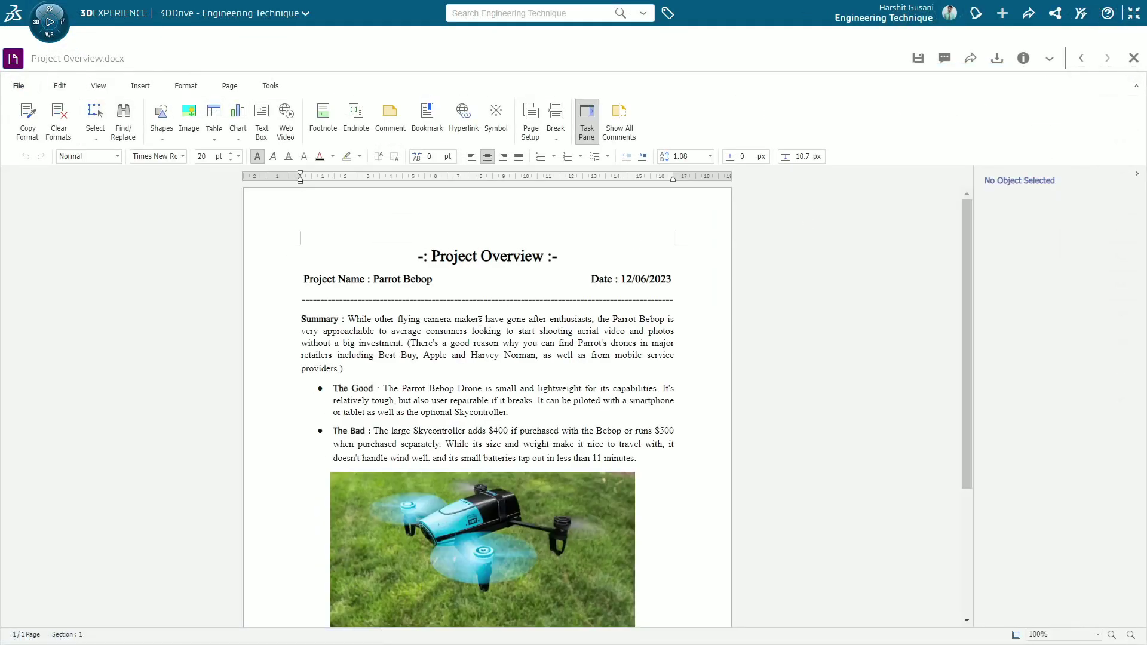
- Browse the previews, viewing the Information sheet and presentation slides 2 and 3
scroll(478, 322, "down", 4)
scroll(478, 322, "up", 4)
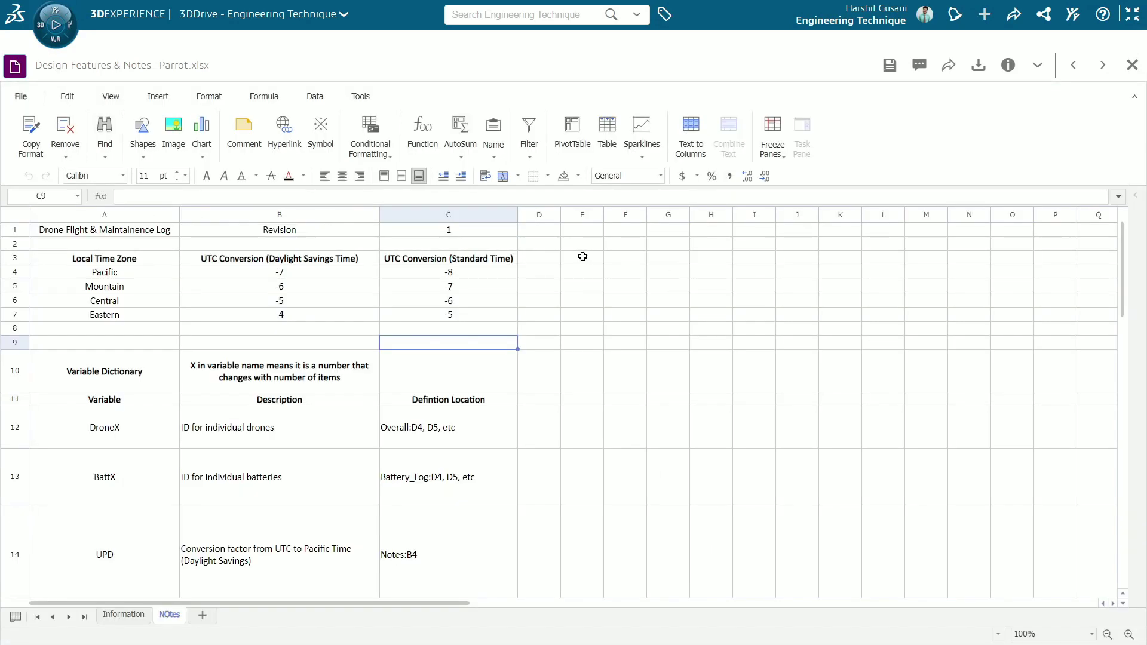
scroll(251, 299, "down", 3)
scroll(249, 309, "up", 3)
left_click(115, 622)
scroll(218, 426, "down", 1)
scroll(218, 425, "up", 1)
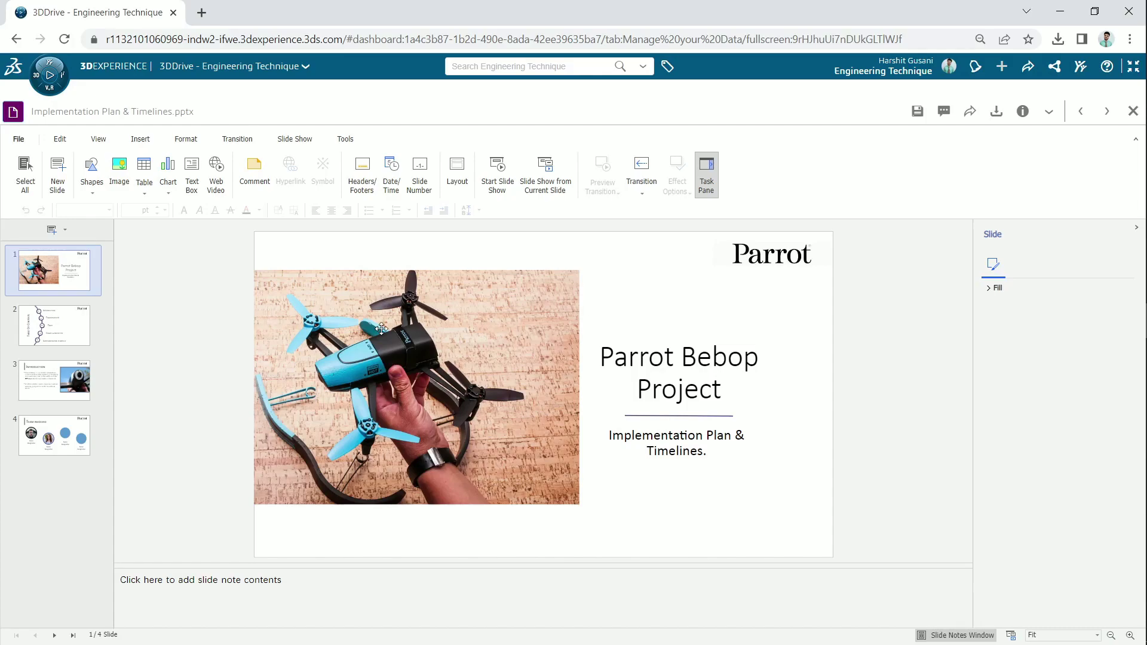
left_click(84, 317)
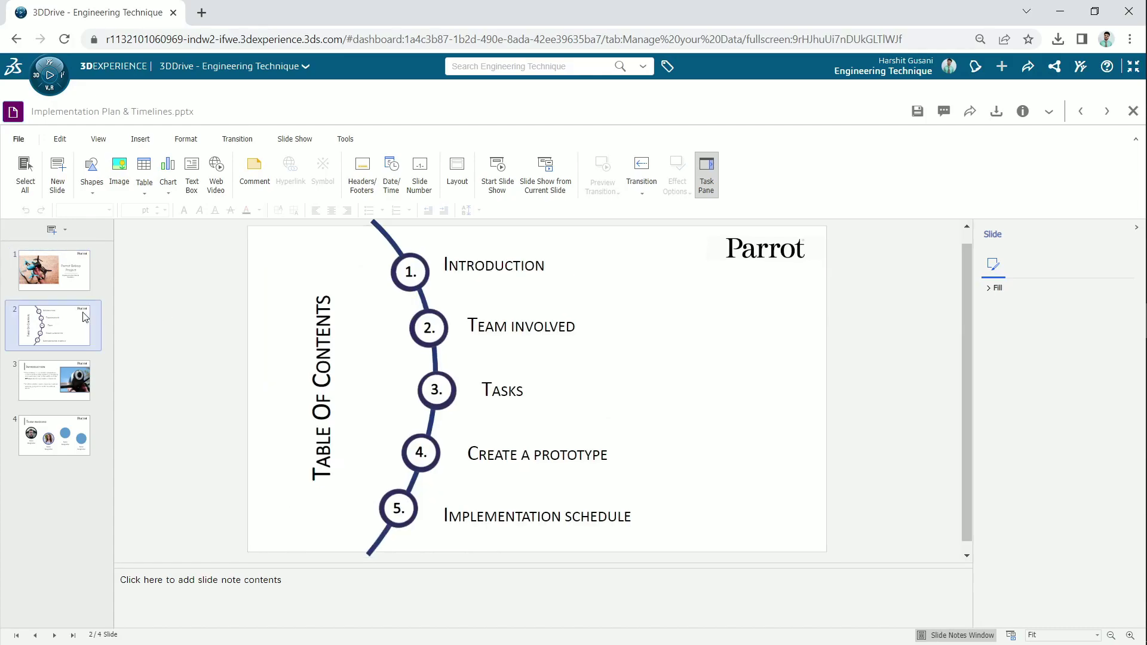
left_click(76, 382)
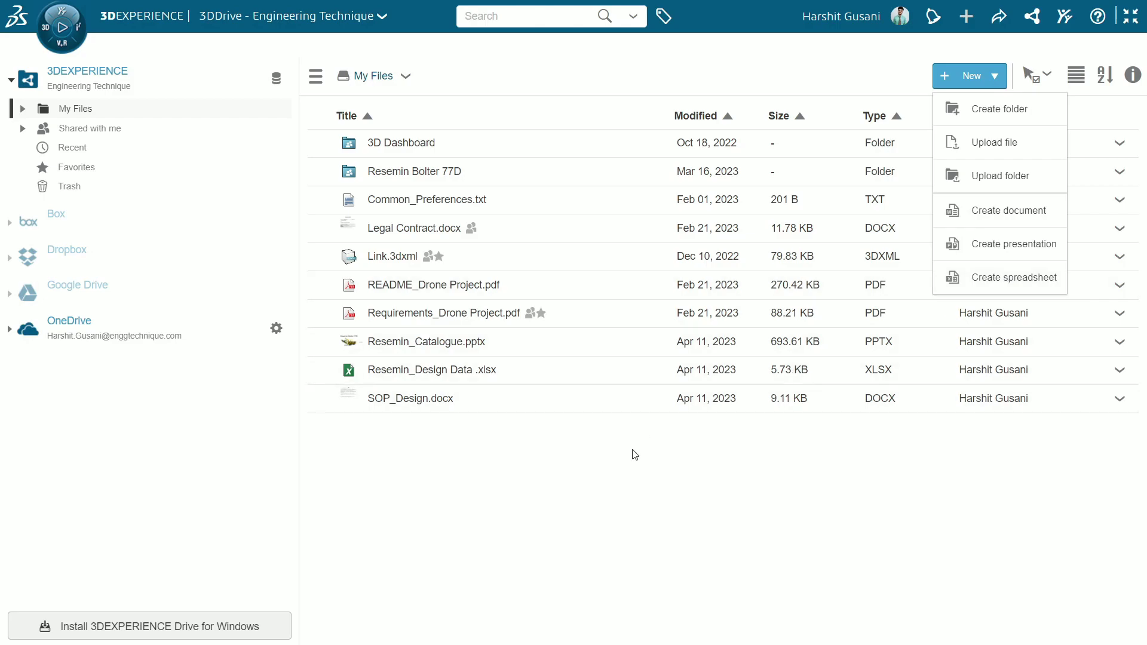
- Close the New menu and briefly select Resemin_Catalogue.pptx to see its Edit document action
left_click(600, 476)
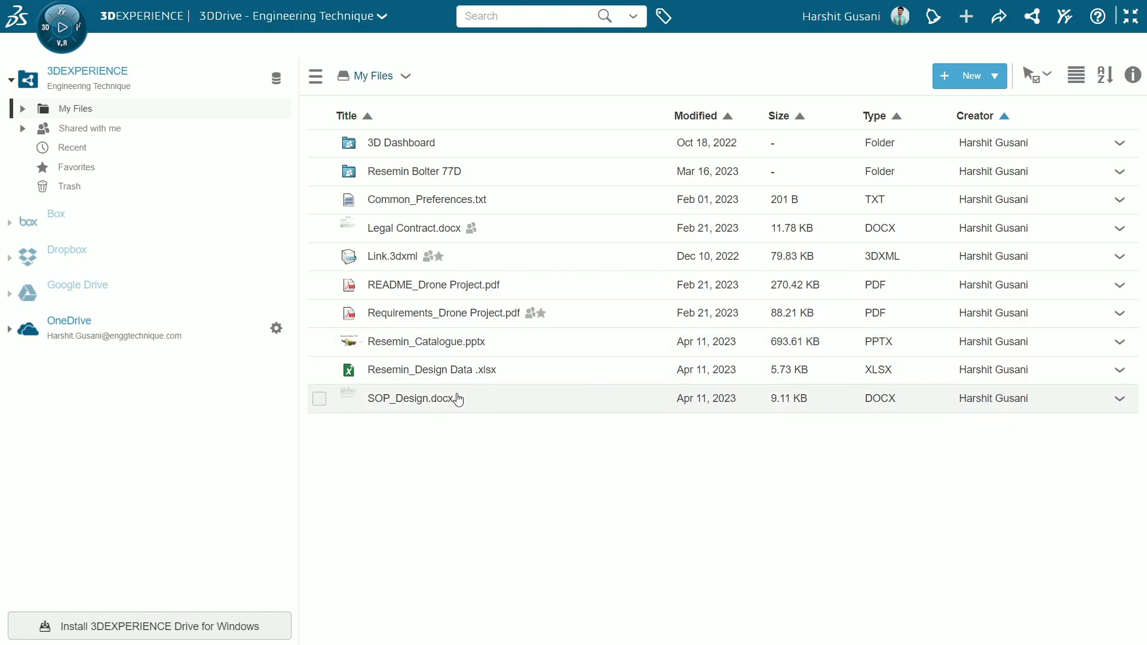
left_click(457, 347)
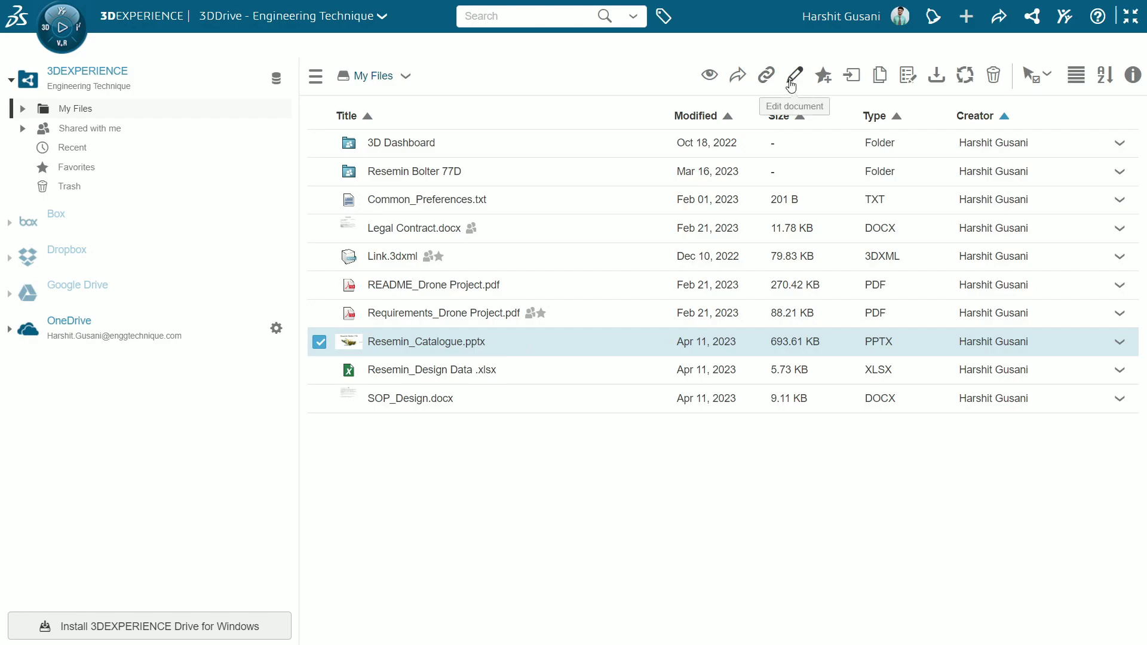
left_click(320, 342)
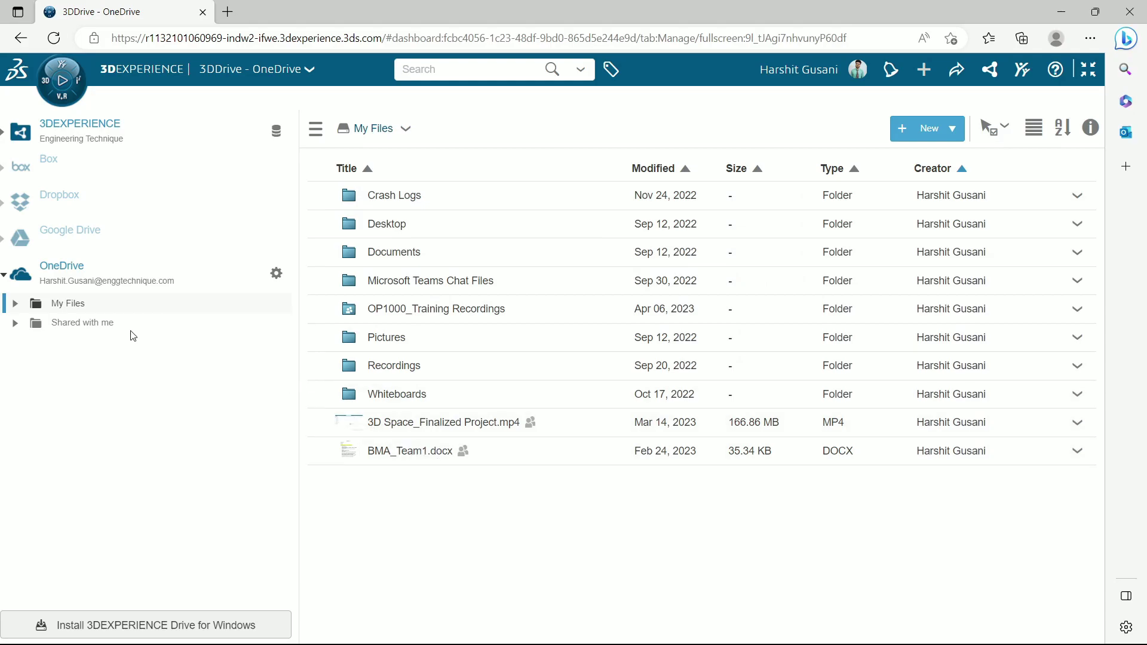
left_click(105, 324)
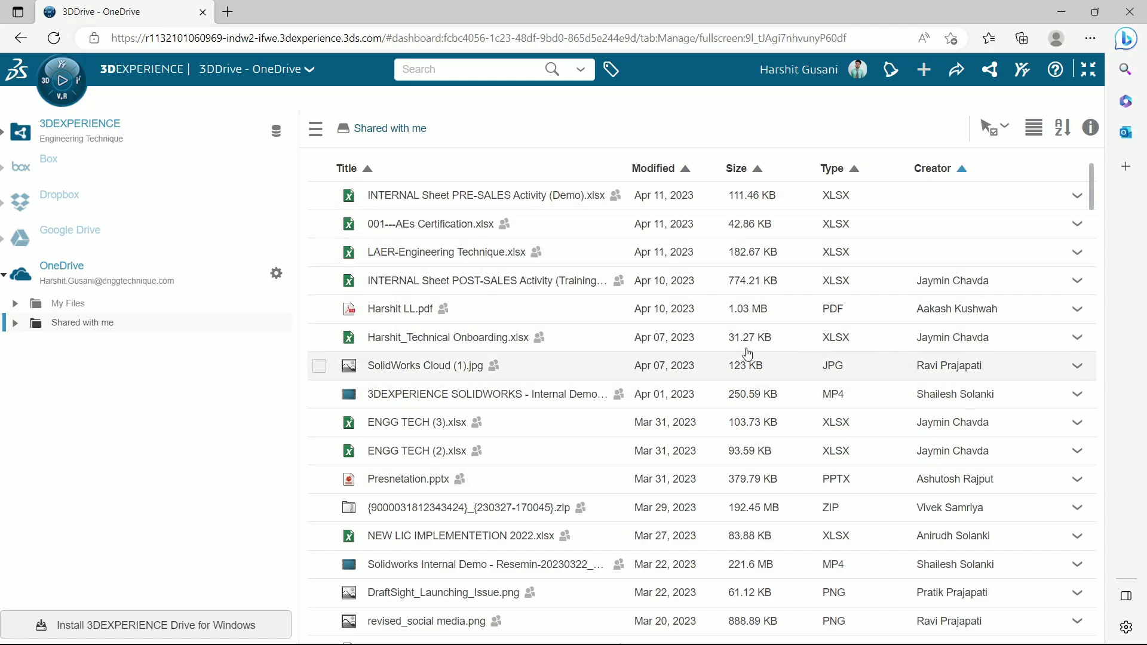
left_click(131, 307)
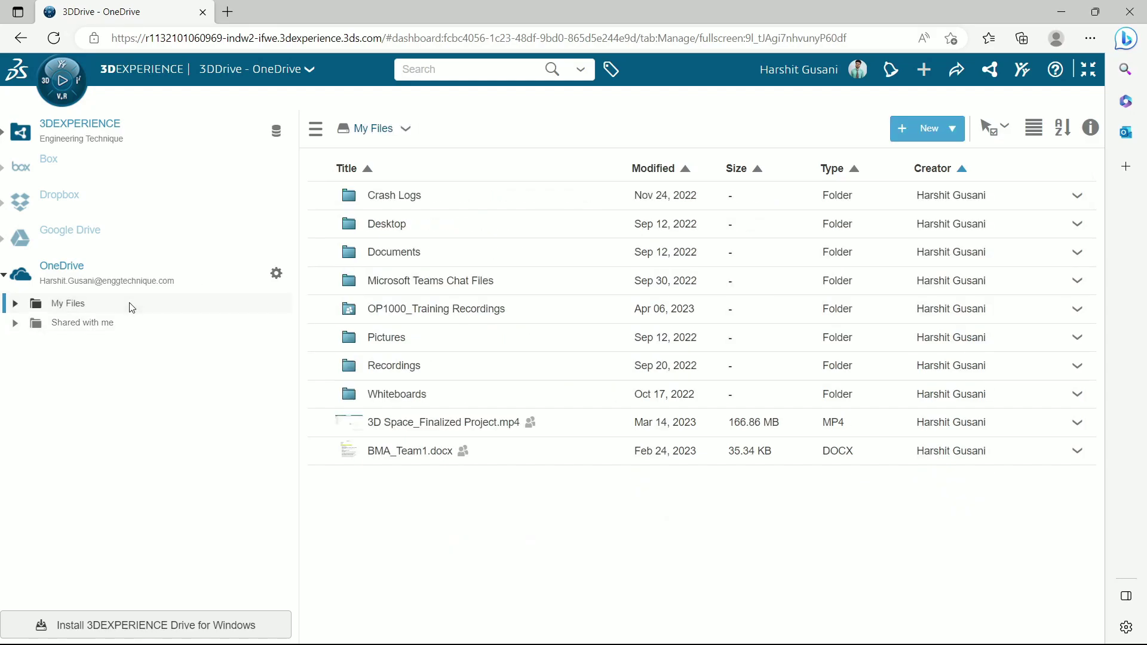
left_click(277, 275)
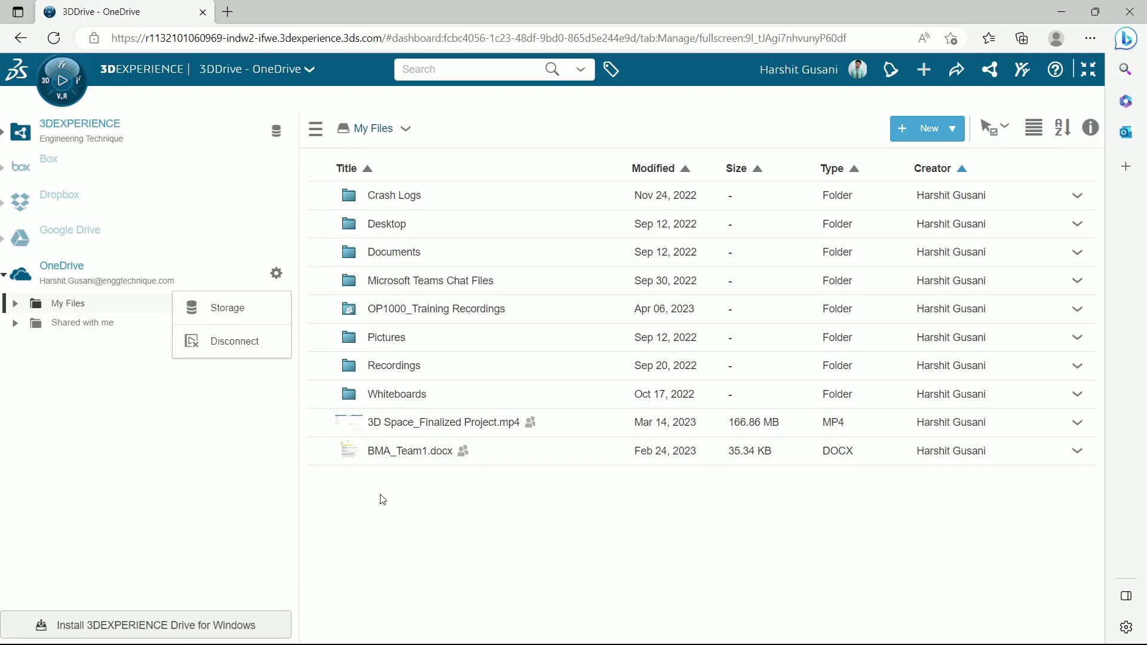
left_click(394, 514)
- Go back to the Engineering Technique drive's My Files with its two folders and eight files
left_click(111, 128)
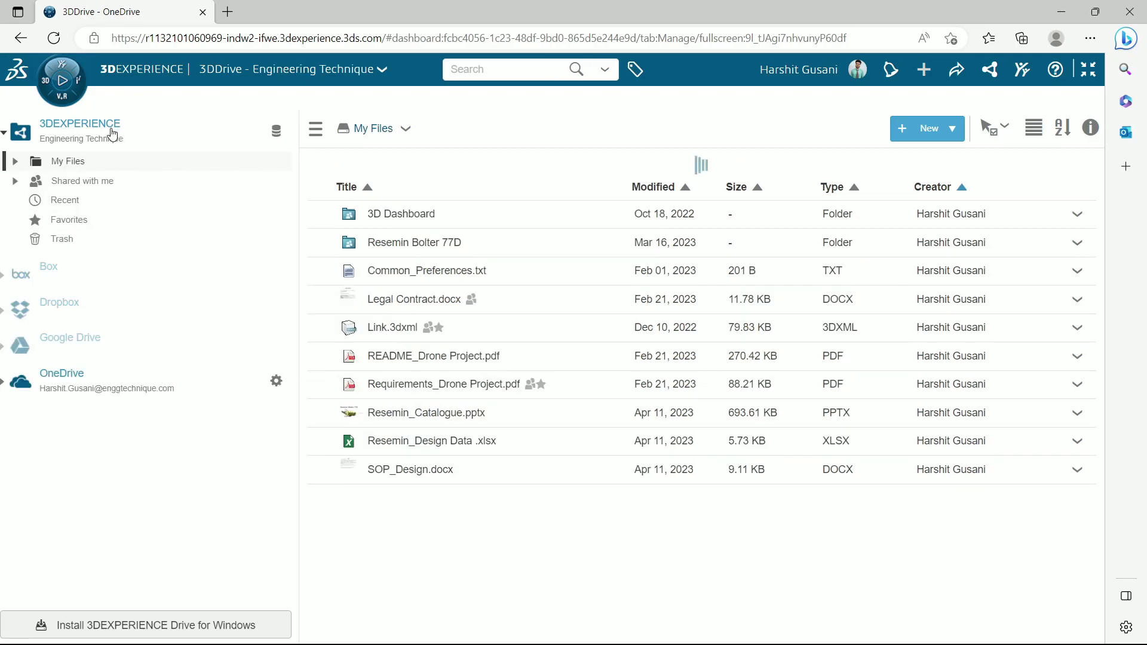